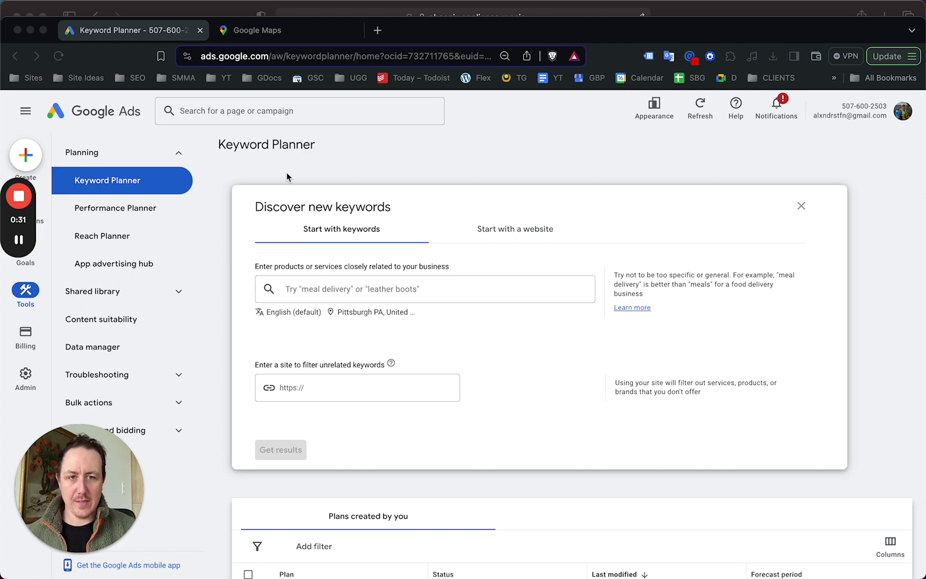
Pan the Google Maps view to recentre Pittsburgh, checking it against Keyword Planner.
{"action": "left_click", "coordinate": [255, 32]}
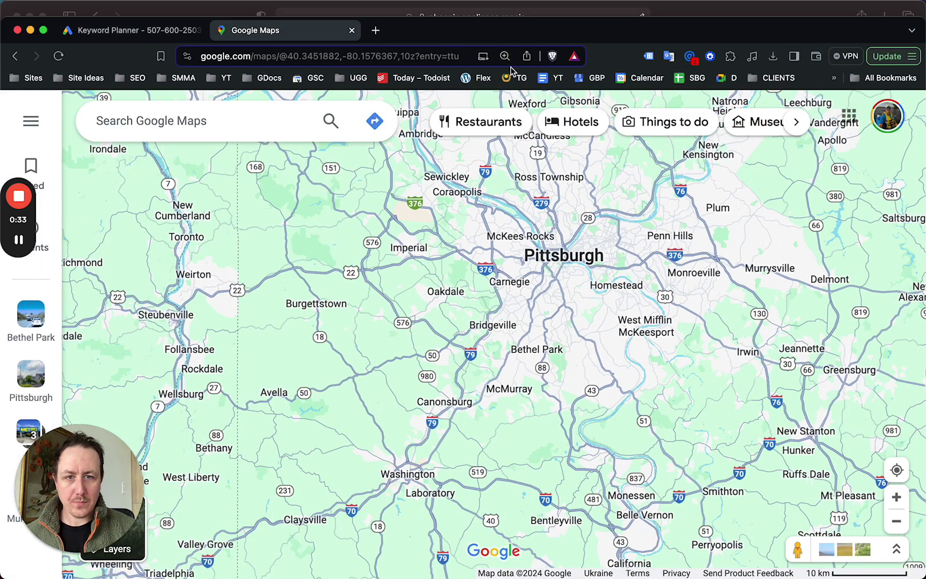
{"action": "left_click_drag", "start_coordinate": [582, 320], "coordinate": [573, 431]}
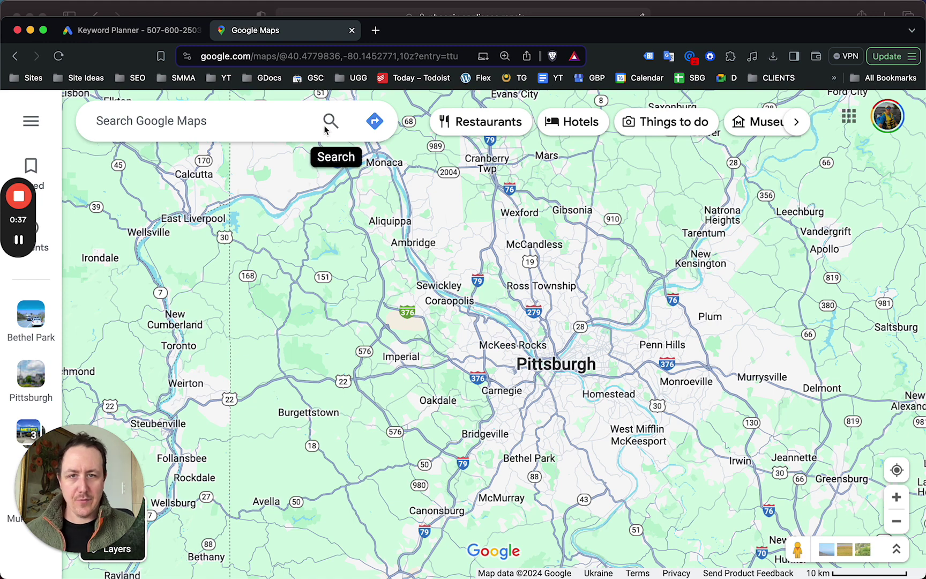
{"action": "left_click", "coordinate": [149, 32]}
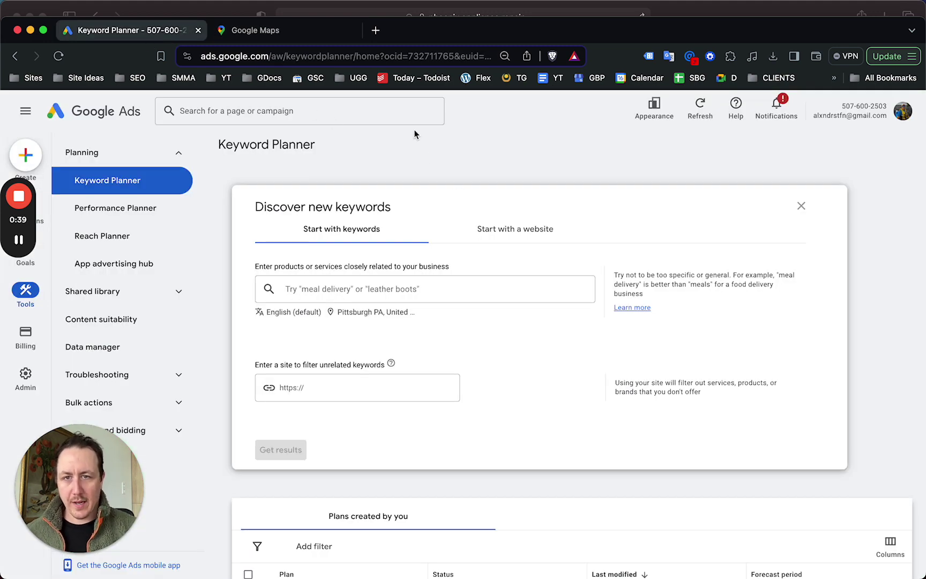
{"action": "left_click", "coordinate": [289, 38]}
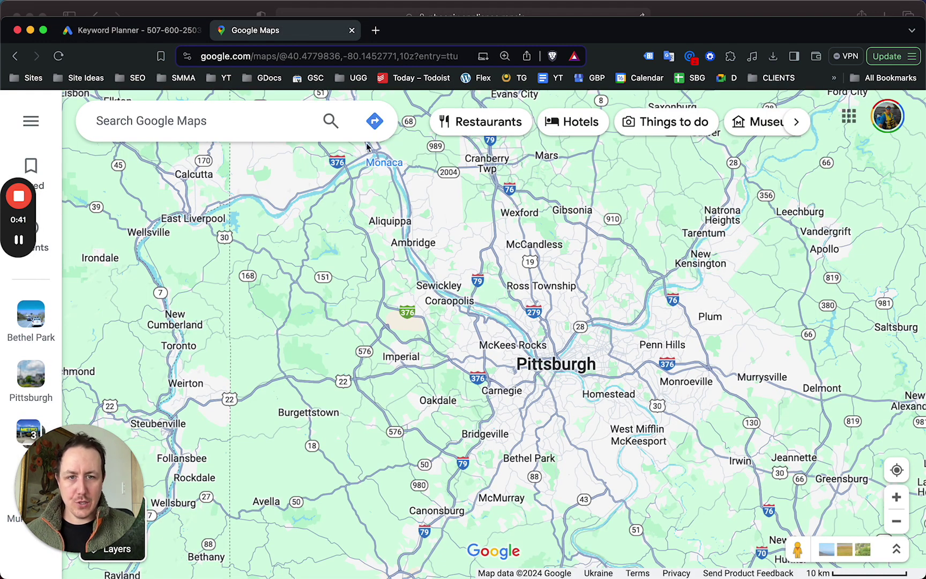
{"action": "left_click_drag", "start_coordinate": [435, 362], "coordinate": [410, 341]}
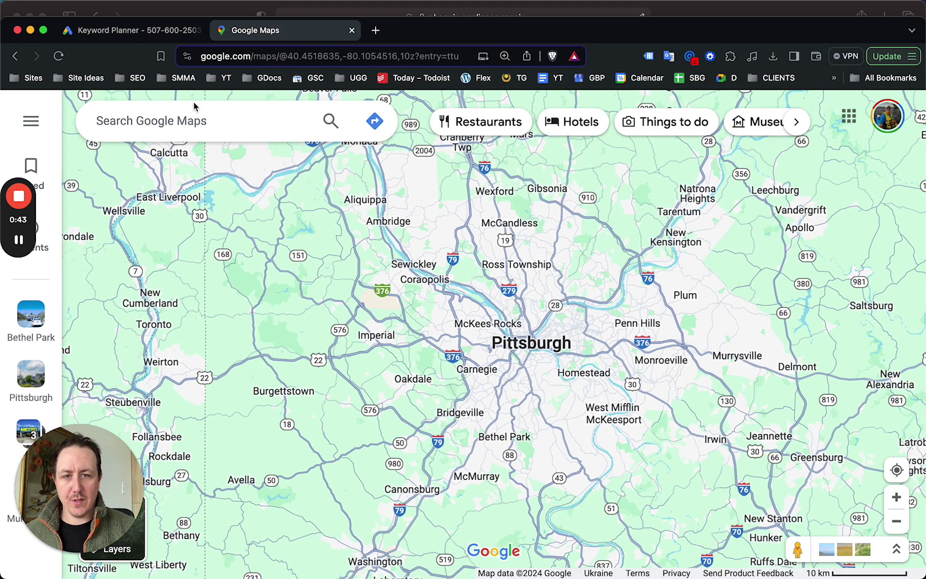
{"action": "left_click", "coordinate": [145, 30]}
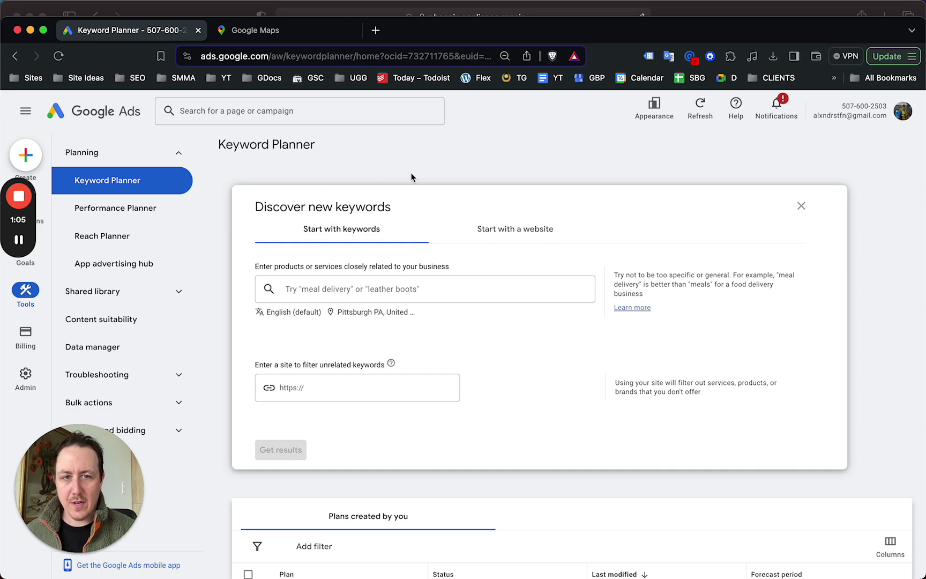
Scroll the Keyword Planner form and glance at the Pittsburgh map again.
{"action": "scroll", "coordinate": [288, 252], "scroll_direction": "down", "scroll_amount": 5}
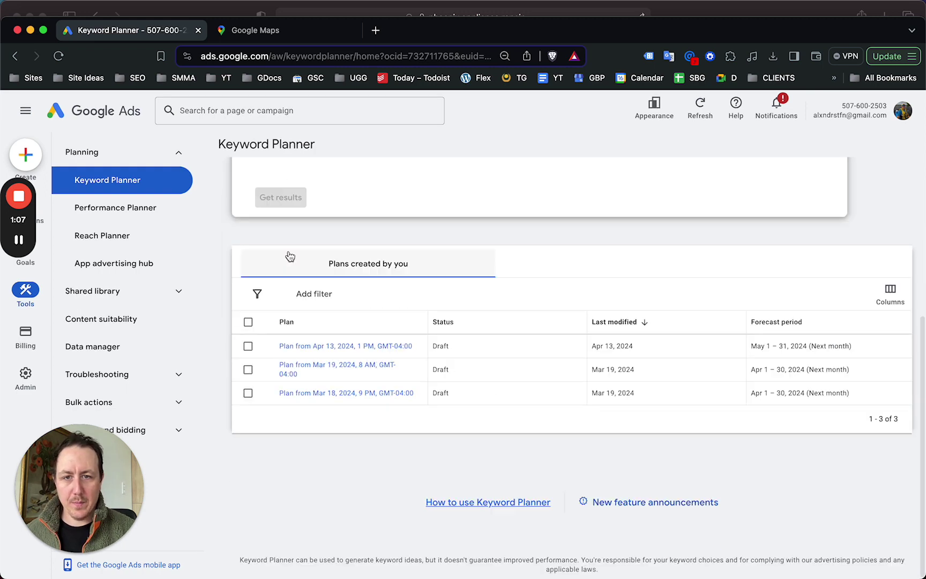
{"action": "scroll", "coordinate": [289, 252], "scroll_direction": "up", "scroll_amount": 4}
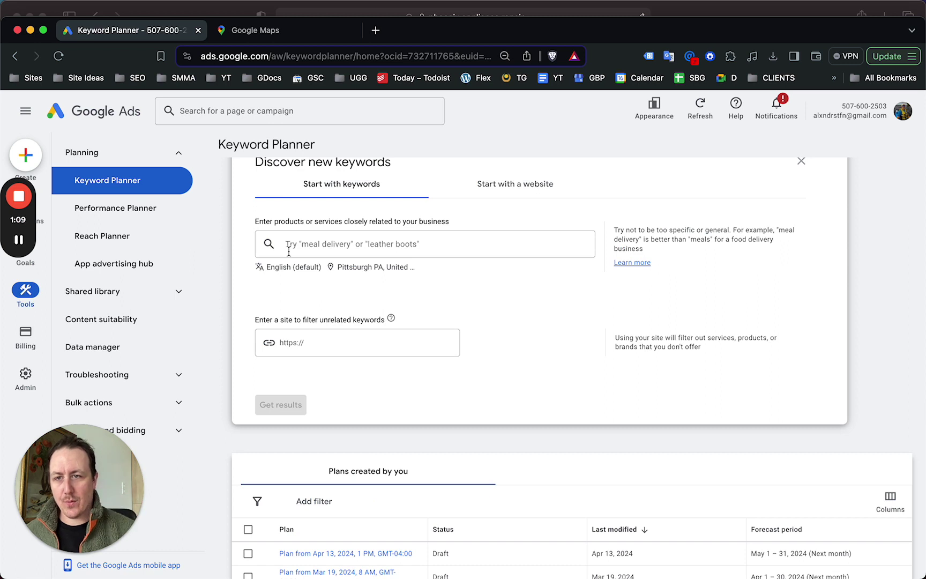
{"action": "scroll", "coordinate": [277, 244], "scroll_direction": "up", "scroll_amount": 1}
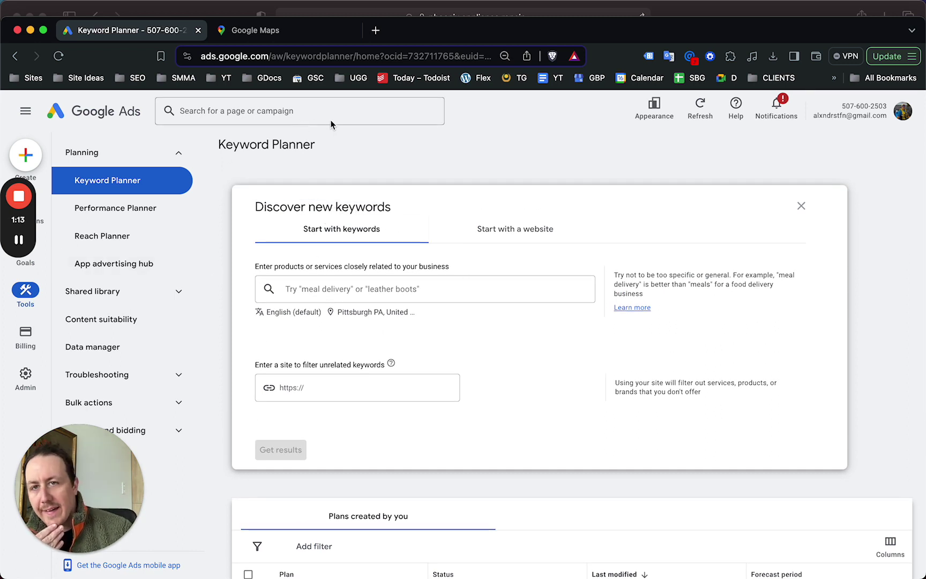
{"action": "left_click", "coordinate": [268, 31]}
{"action": "left_click", "coordinate": [164, 35]}
Load the Miro whiteboard in a new tab and delete all the old board content.
{"action": "key", "text": "super+t"}
{"action": "type", "text": "i"}
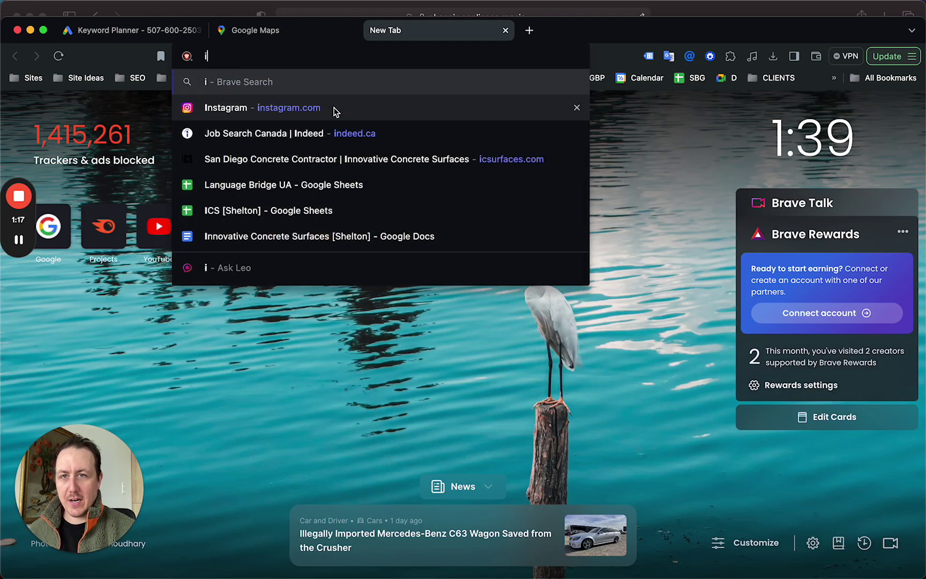
{"action": "key", "text": "BackSpace"}
{"action": "type", "text": "miro"}
{"action": "key", "text": "Return"}
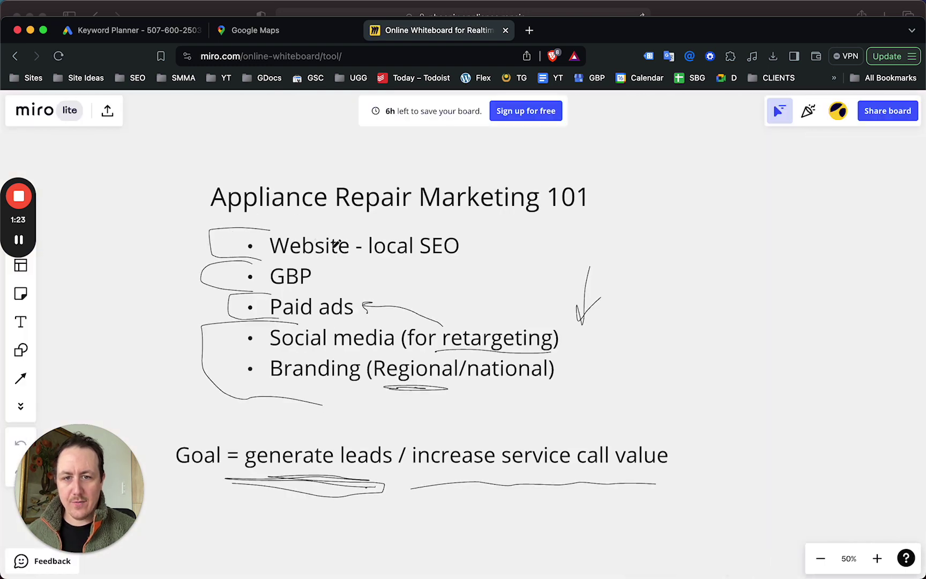
{"action": "key", "text": "super+a"}
{"action": "key", "text": "BackSpace"}
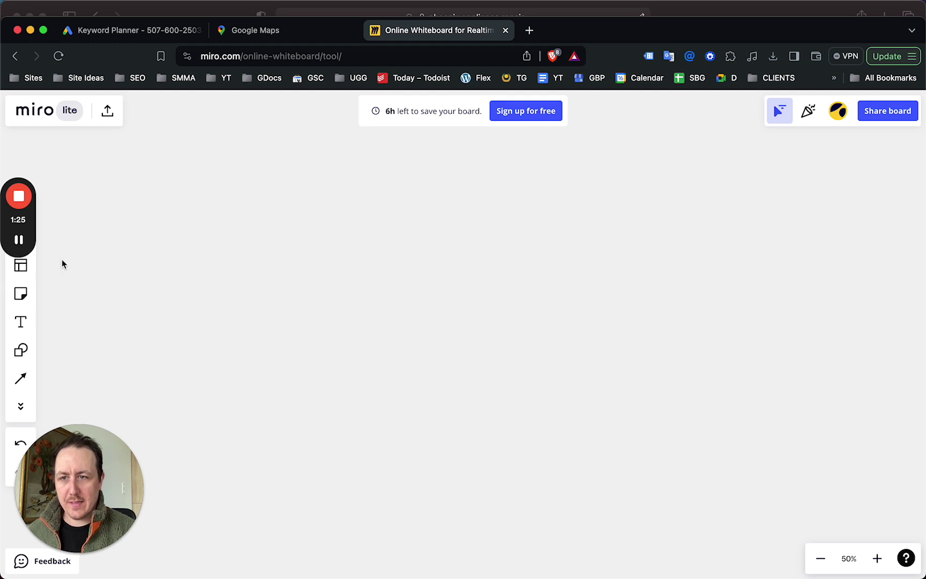
Add an enlarged text box reading 'Find keywords' and 'find areas worth targeting' on the board.
{"action": "left_click", "coordinate": [20, 322]}
{"action": "left_click", "coordinate": [309, 283]}
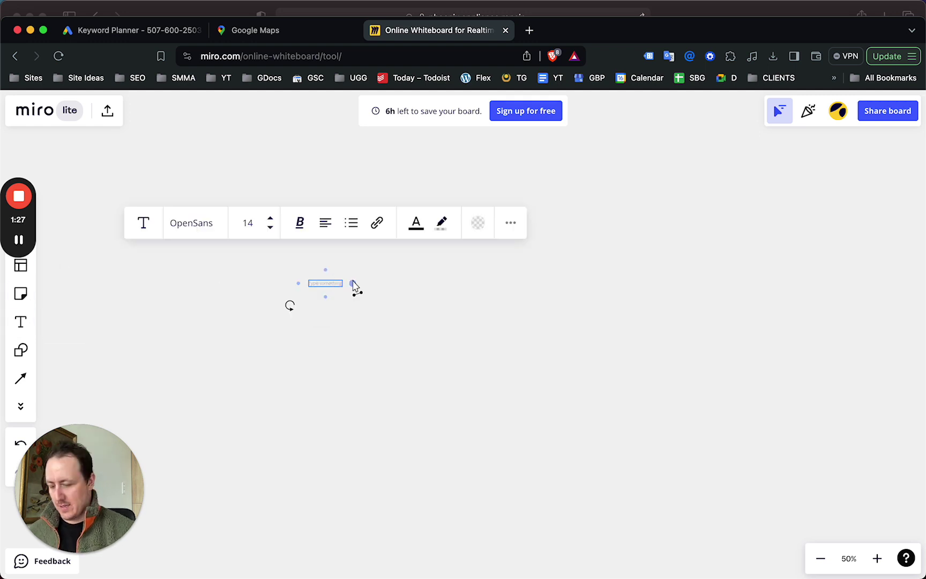
{"action": "type", "text": "Find keywords"}
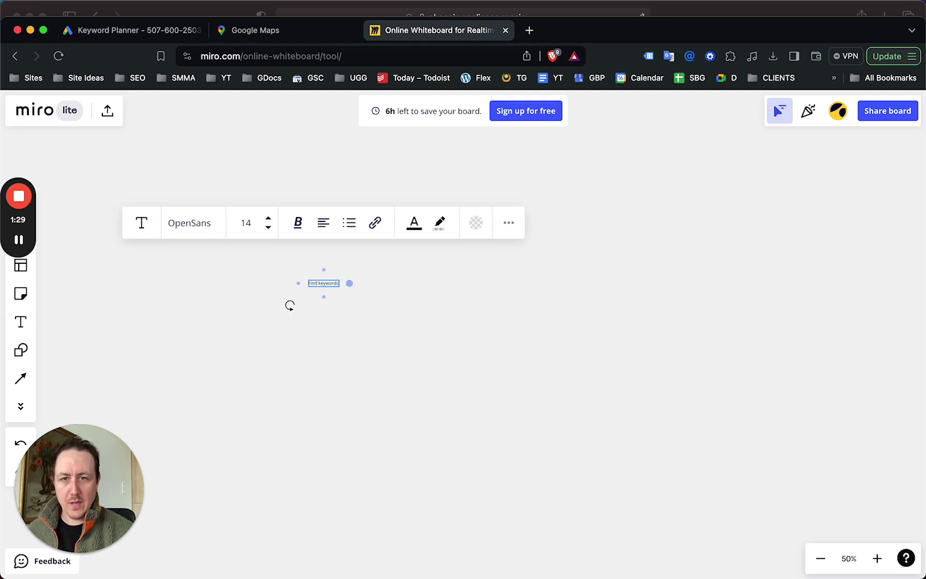
{"action": "key", "text": "Escape"}
{"action": "type", "text": "find areas worth targeting"}
{"action": "left_click_drag", "start_coordinate": [342, 301], "coordinate": [553, 300]}
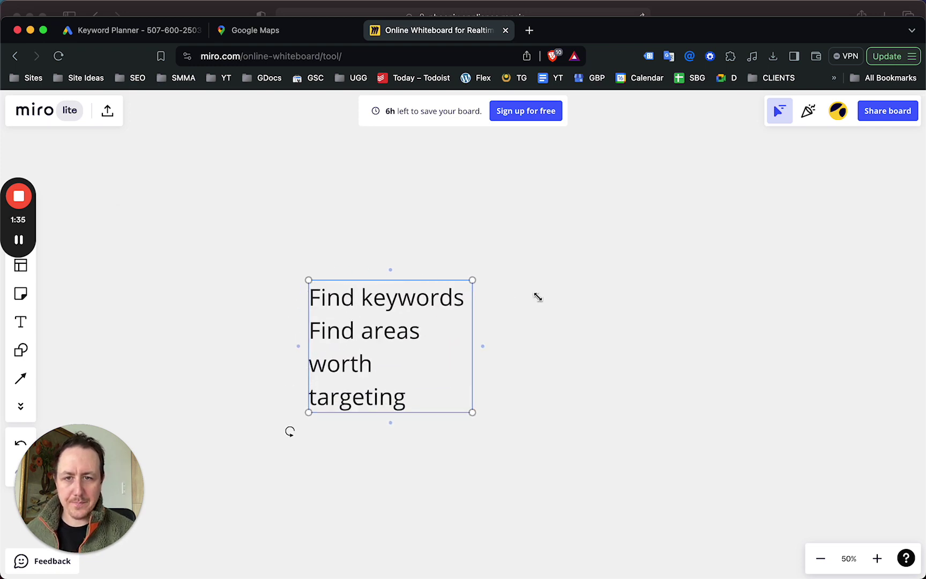
{"action": "double_click", "coordinate": [354, 351]}
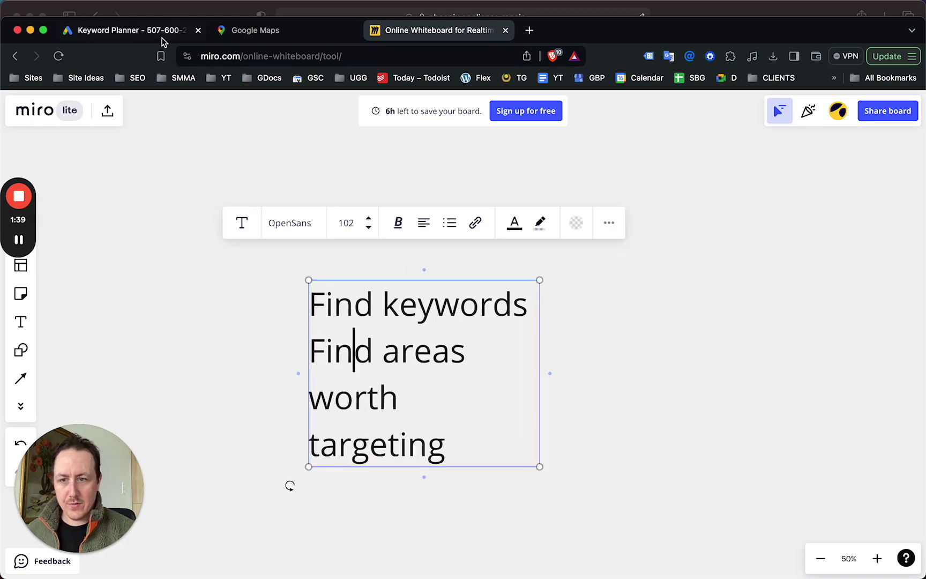
{"action": "left_click", "coordinate": [114, 36]}
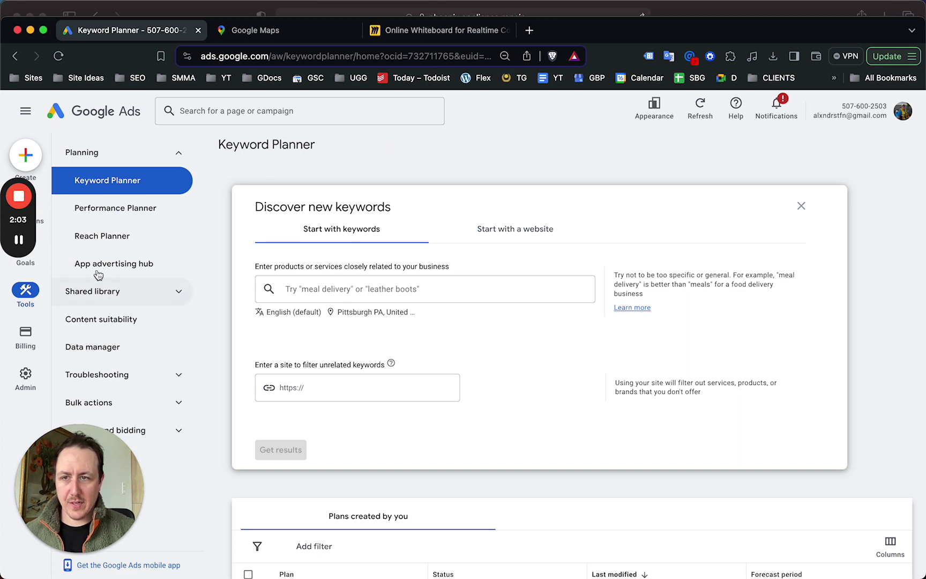
Bring the Keyword Planner browser window into focus.
{"action": "mouse_move", "coordinate": [30, 227]}
{"action": "left_click_drag", "start_coordinate": [22, 225], "coordinate": [909, 267]}
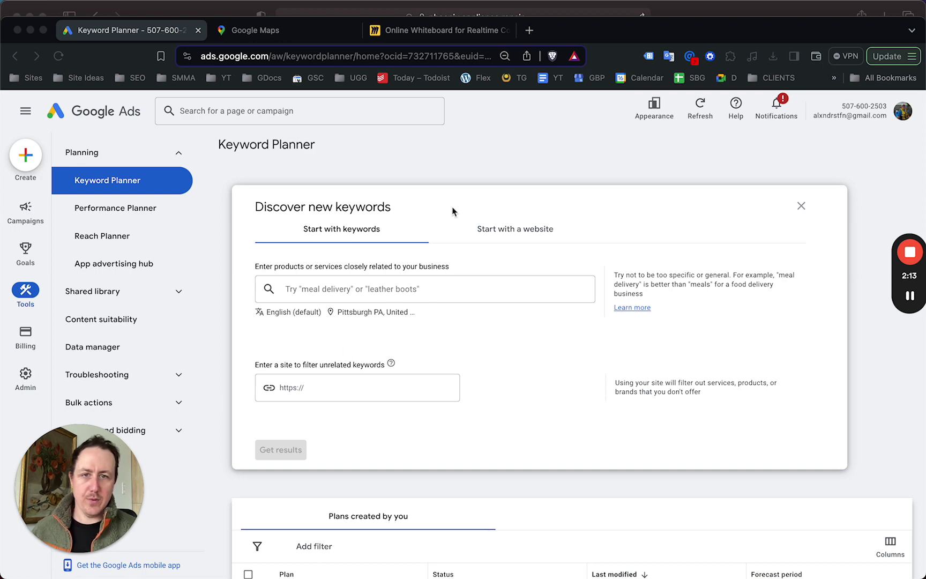
{"action": "left_click", "coordinate": [460, 154]}
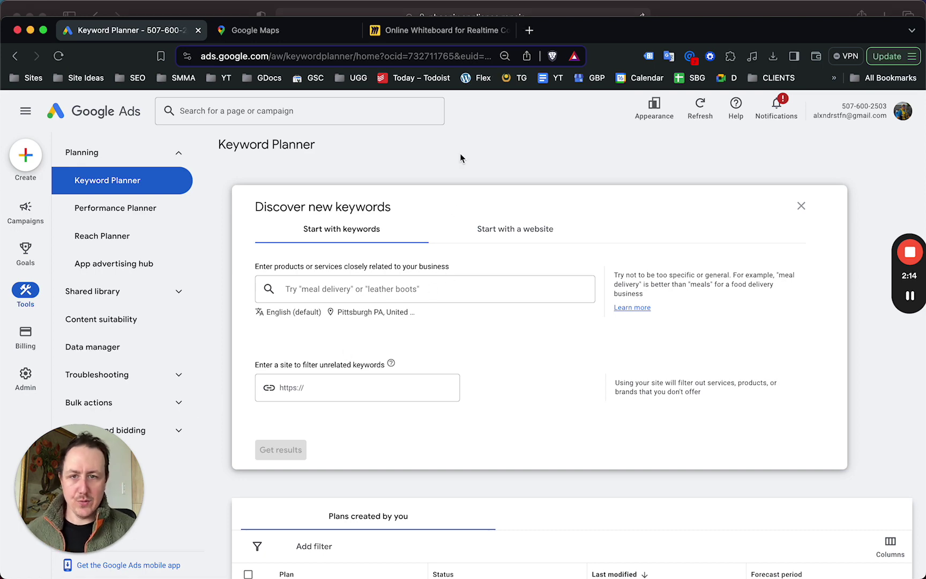
Try re-selecting the Pittsburgh PA region in location settings, then cancel so targeting stays unchanged.
{"action": "left_click", "coordinate": [354, 313]}
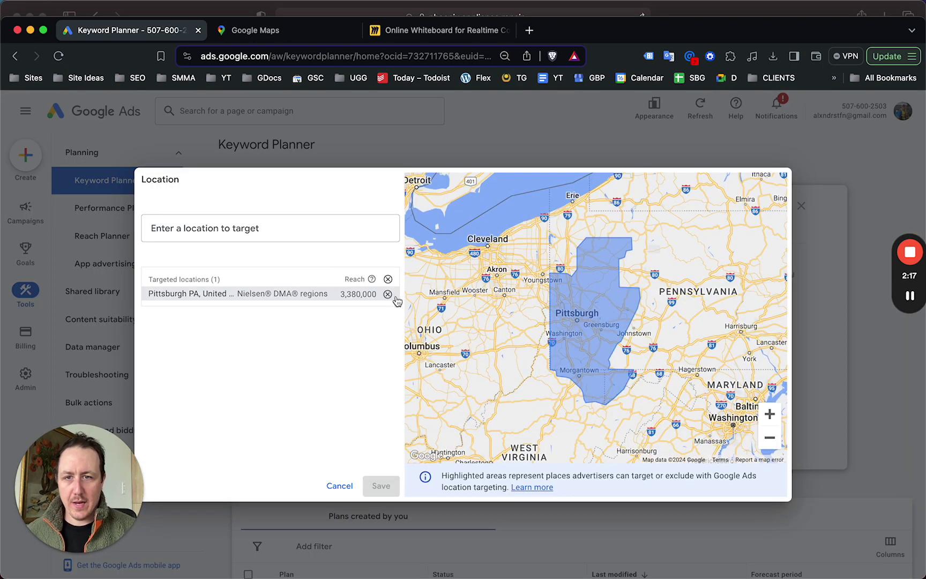
{"action": "left_click", "coordinate": [387, 294]}
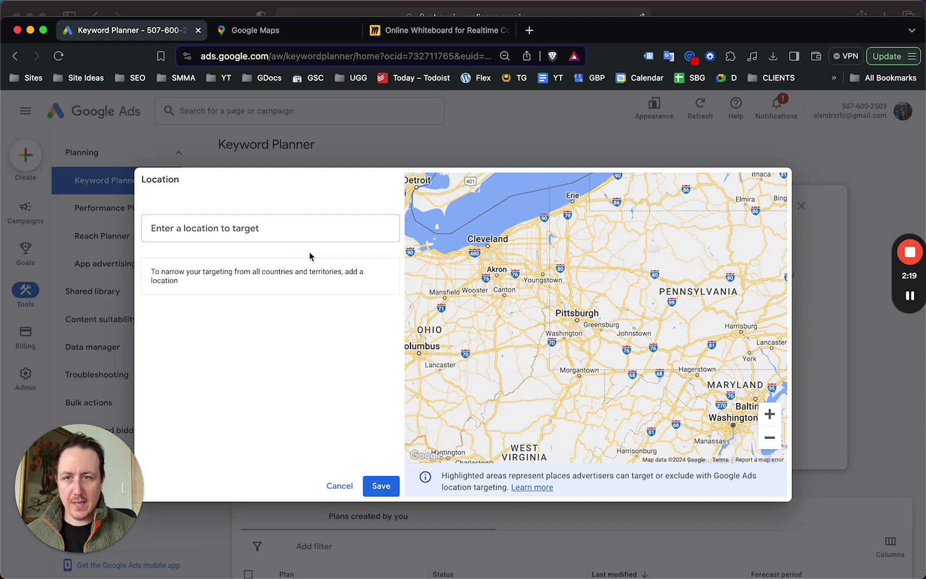
{"action": "scroll", "coordinate": [569, 321], "scroll_direction": "down", "scroll_amount": 5}
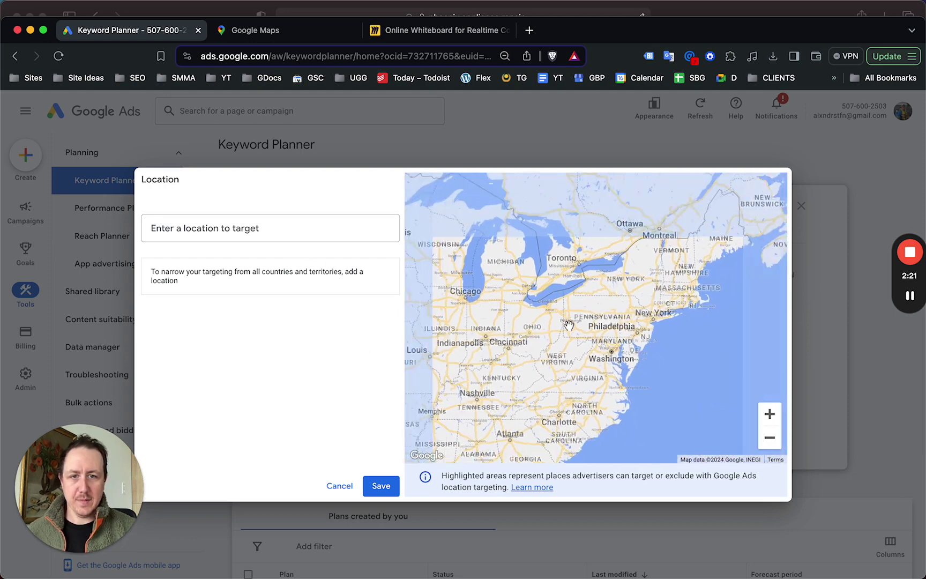
{"action": "scroll", "coordinate": [569, 324], "scroll_direction": "down", "scroll_amount": 3}
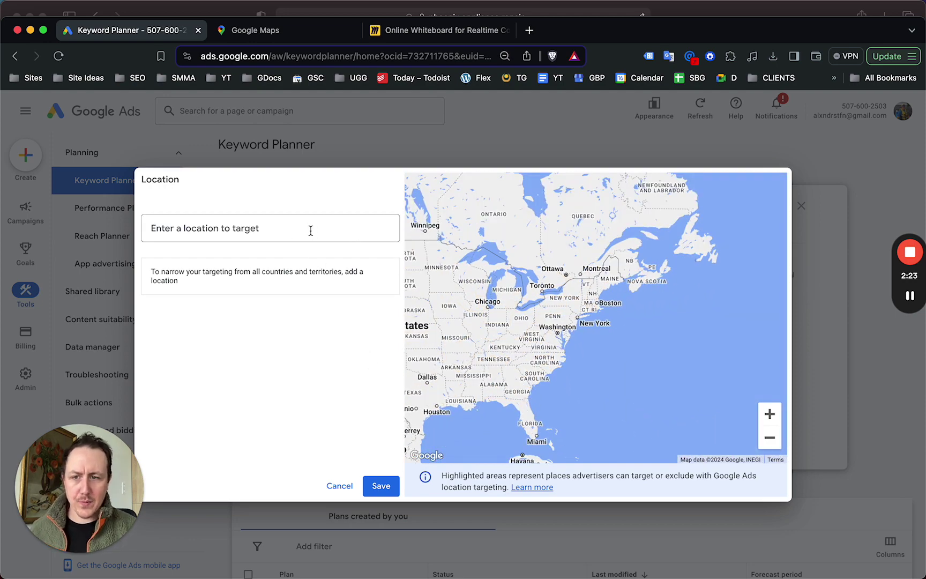
{"action": "left_click", "coordinate": [306, 228]}
{"action": "type", "text": "Pittsburgh"}
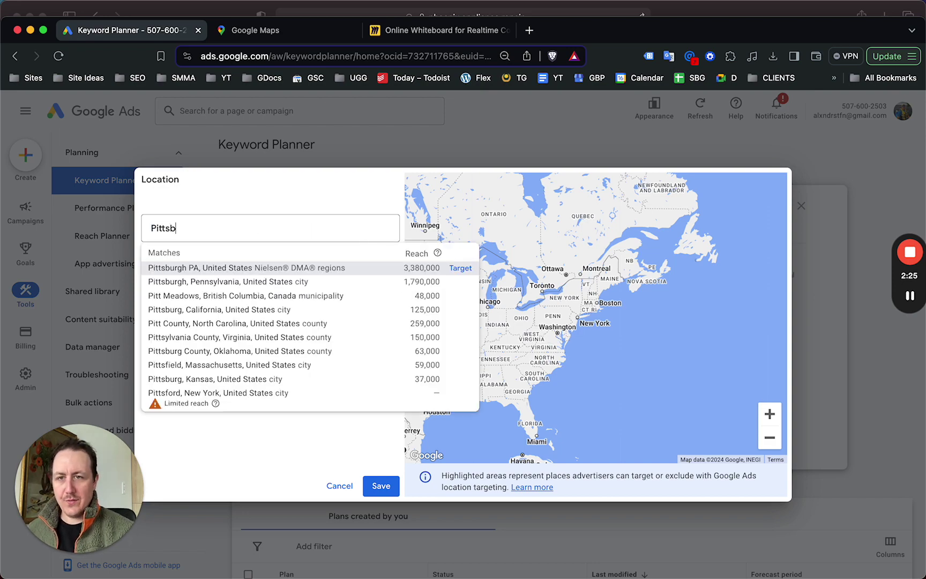
{"action": "left_click", "coordinate": [459, 268]}
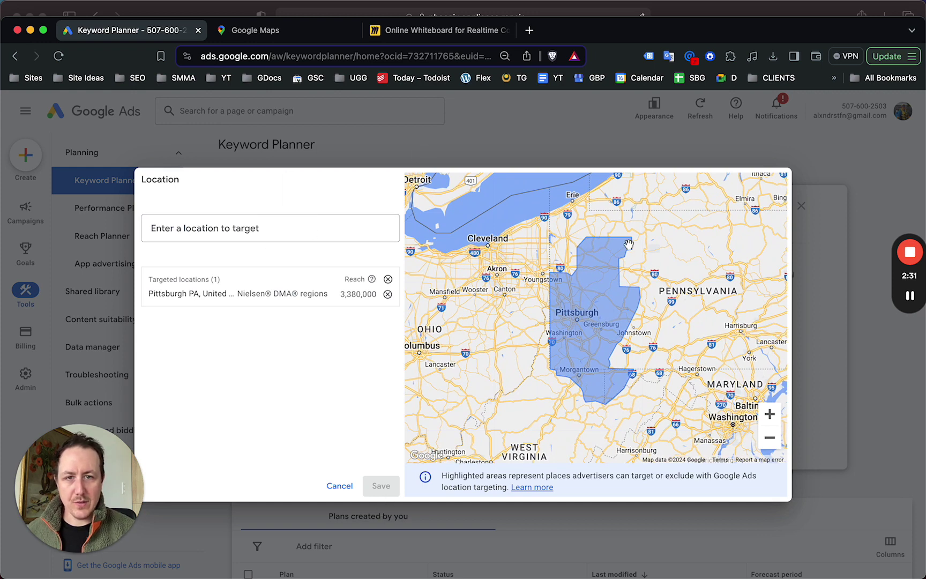
{"action": "left_click", "coordinate": [341, 487]}
{"action": "left_click", "coordinate": [381, 284]}
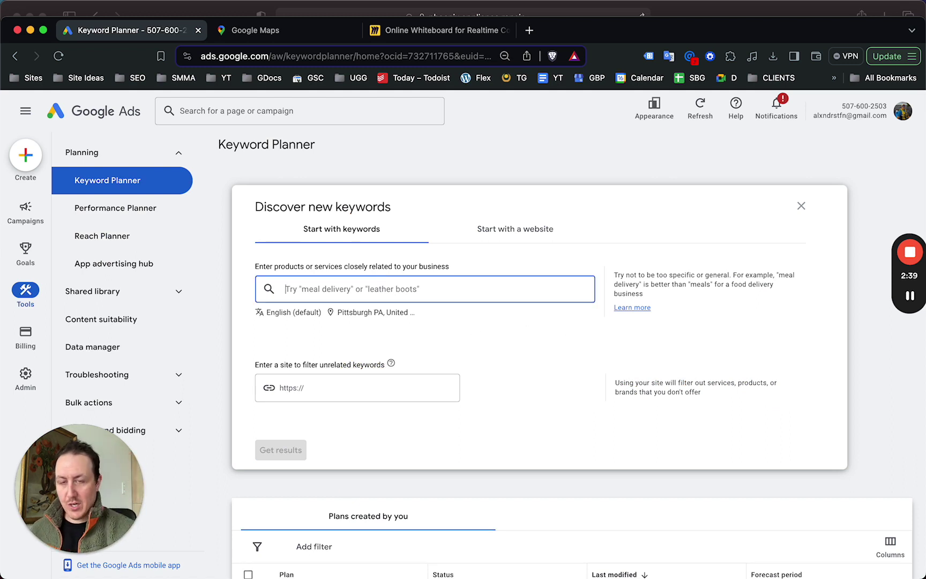
Get keyword ideas for 'appliance repair' and dismiss the call ads terms notice.
{"action": "type", "text": "appliace"}
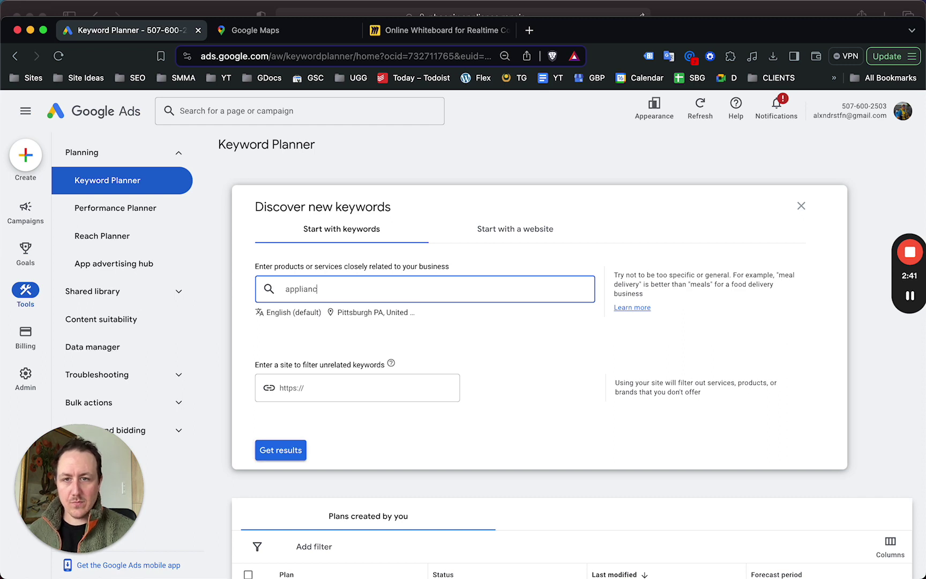
{"action": "type", "text": "e repair"}
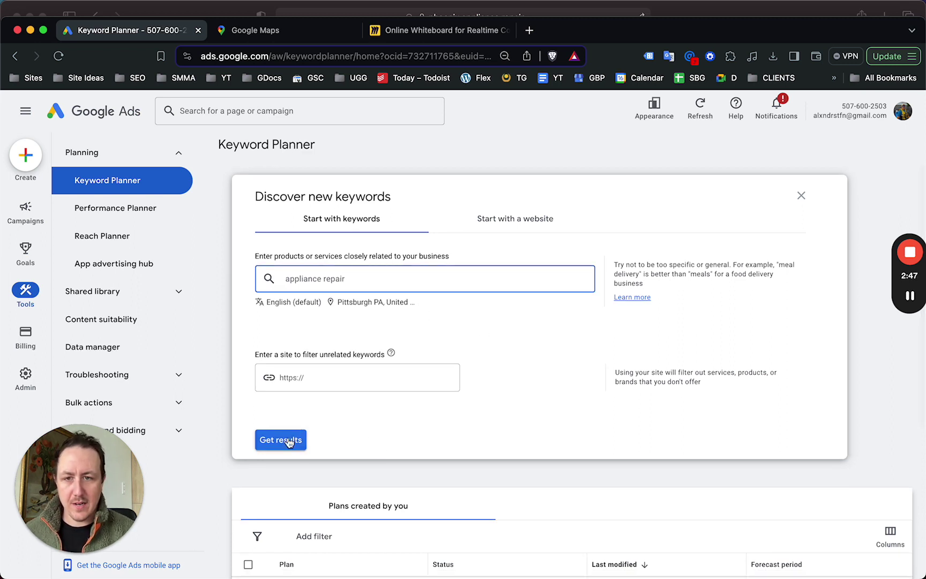
{"action": "left_click", "coordinate": [287, 449]}
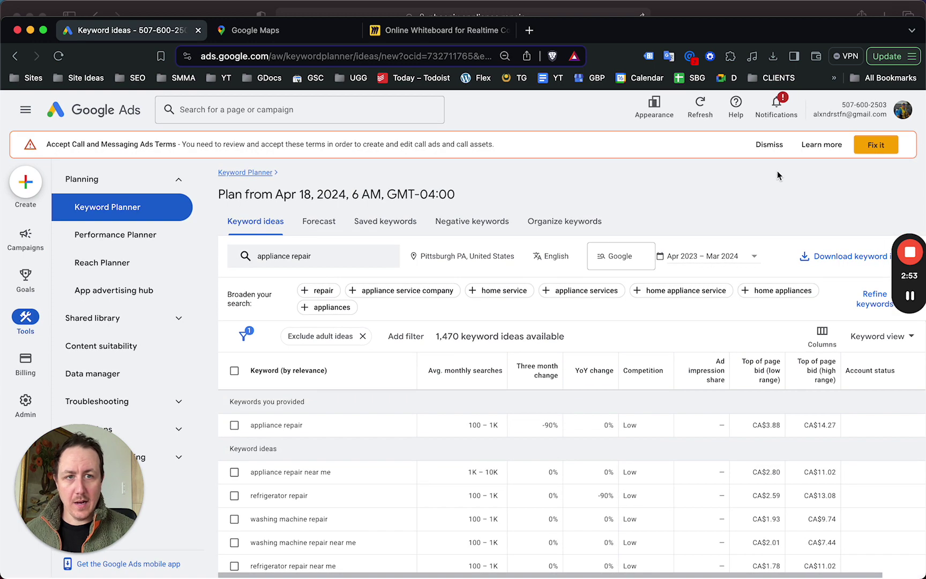
{"action": "left_click", "coordinate": [768, 146]}
Scroll through the 1,470 appliance repair keyword ideas for Pittsburgh PA.
{"action": "scroll", "coordinate": [695, 428], "scroll_direction": "down", "scroll_amount": 5}
{"action": "scroll", "coordinate": [852, 439], "scroll_direction": "down", "scroll_amount": 1}
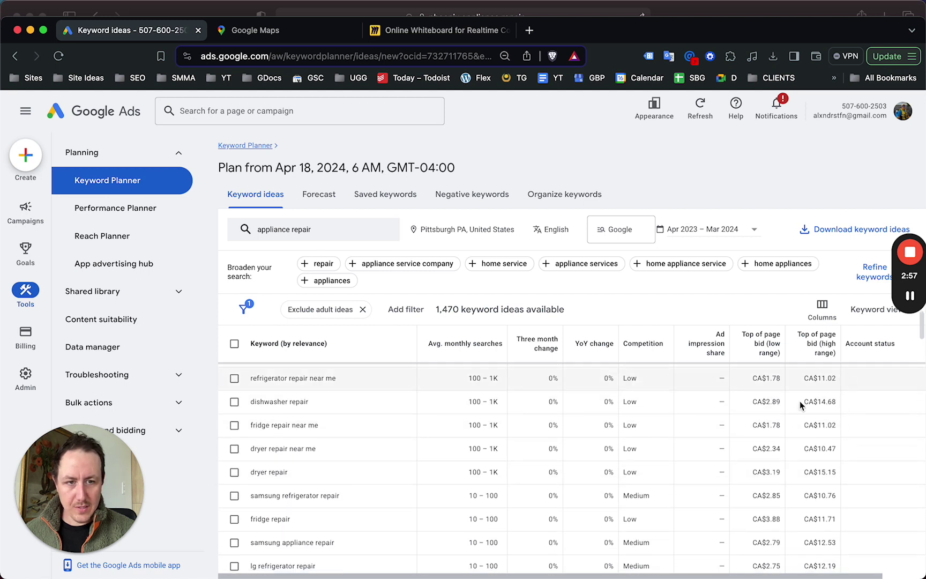
{"action": "scroll", "coordinate": [401, 488], "scroll_direction": "down", "scroll_amount": 8}
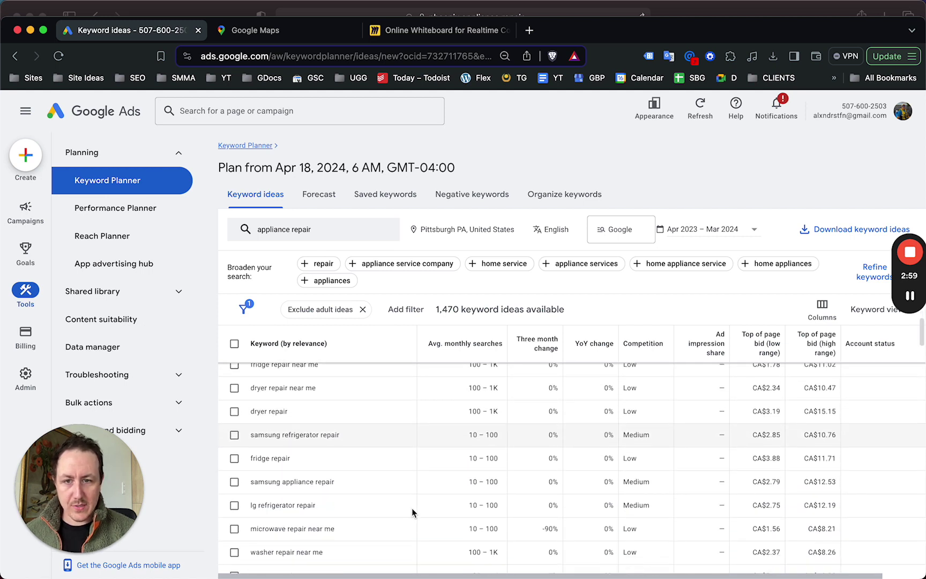
{"action": "scroll", "coordinate": [412, 512], "scroll_direction": "down", "scroll_amount": 6}
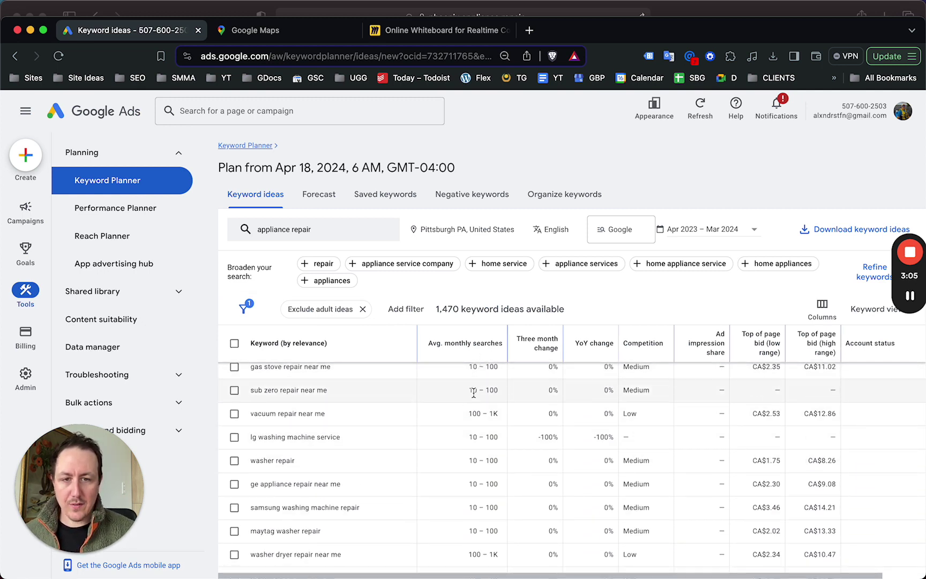
{"action": "scroll", "coordinate": [479, 405], "scroll_direction": "down", "scroll_amount": 5}
{"action": "scroll", "coordinate": [479, 403], "scroll_direction": "down", "scroll_amount": 2}
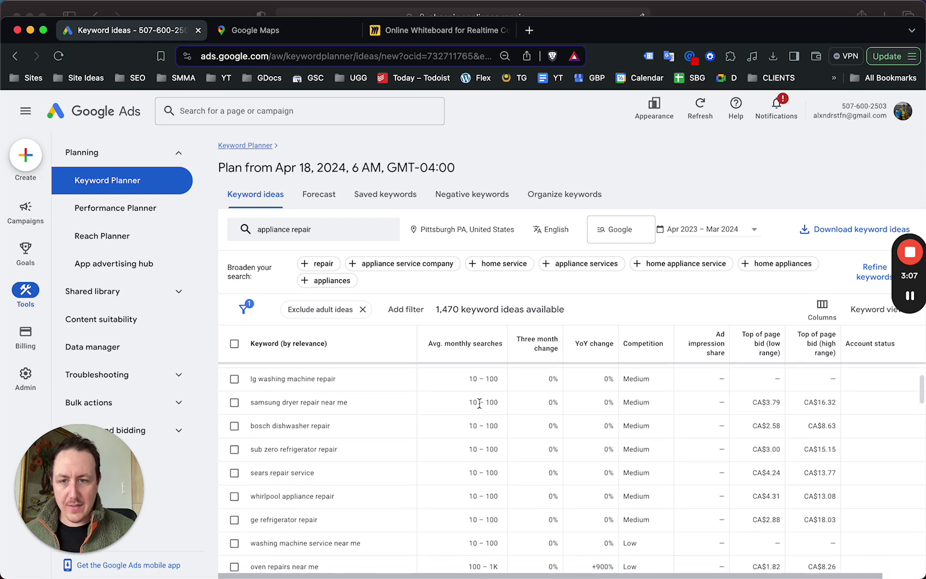
{"action": "scroll", "coordinate": [479, 403], "scroll_direction": "down", "scroll_amount": 3}
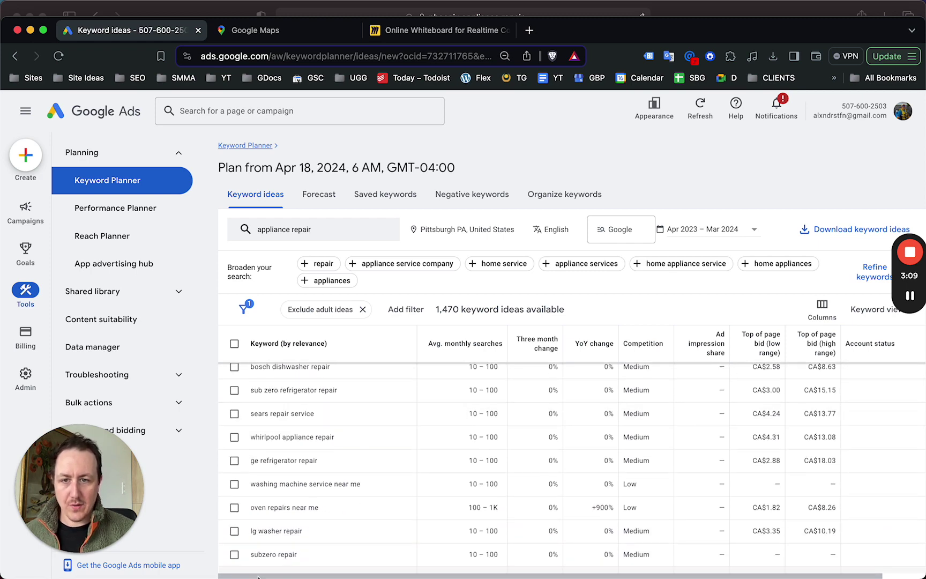
{"action": "scroll", "coordinate": [347, 484], "scroll_direction": "down", "scroll_amount": 5}
{"action": "scroll", "coordinate": [347, 487], "scroll_direction": "up", "scroll_amount": 15}
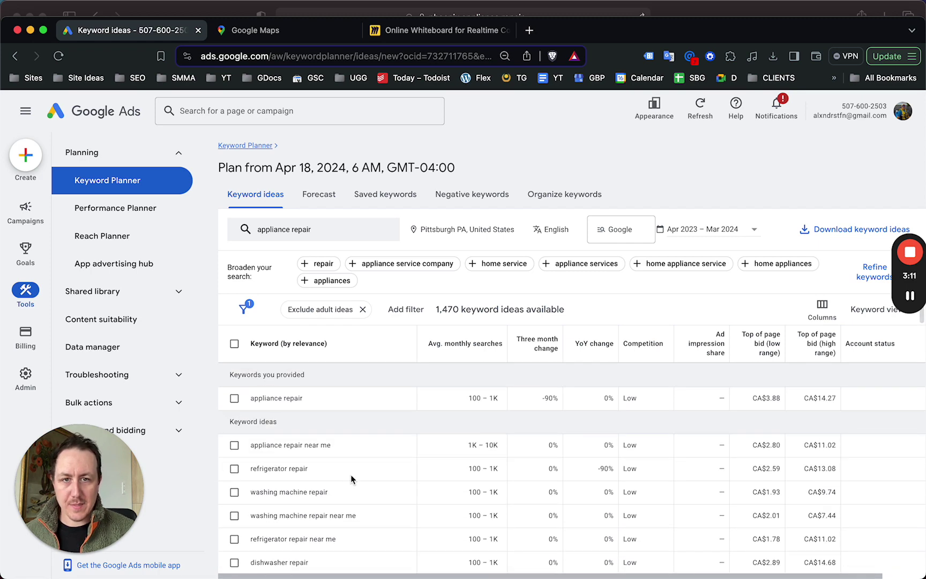
{"action": "scroll", "coordinate": [397, 473], "scroll_direction": "down", "scroll_amount": 1}
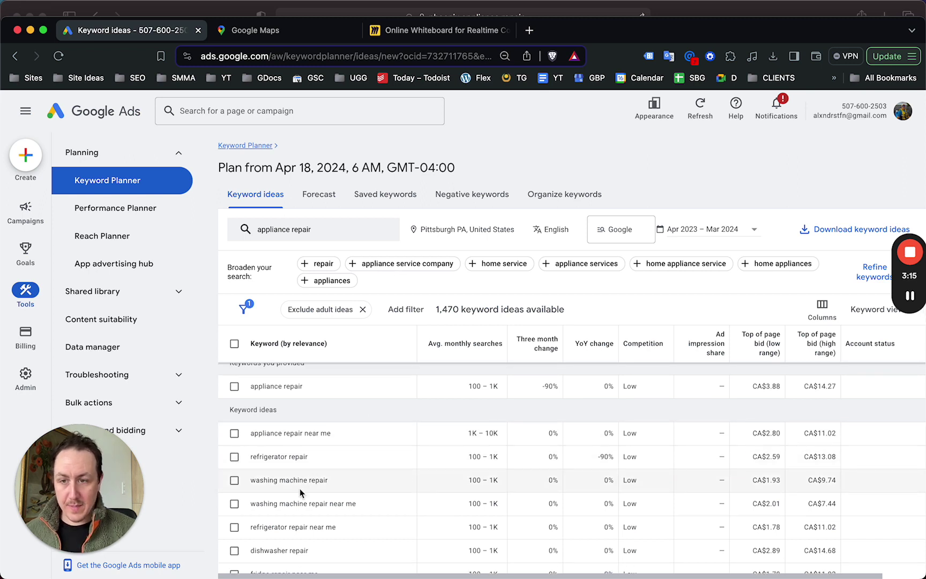
{"action": "scroll", "coordinate": [300, 488], "scroll_direction": "down", "scroll_amount": 6}
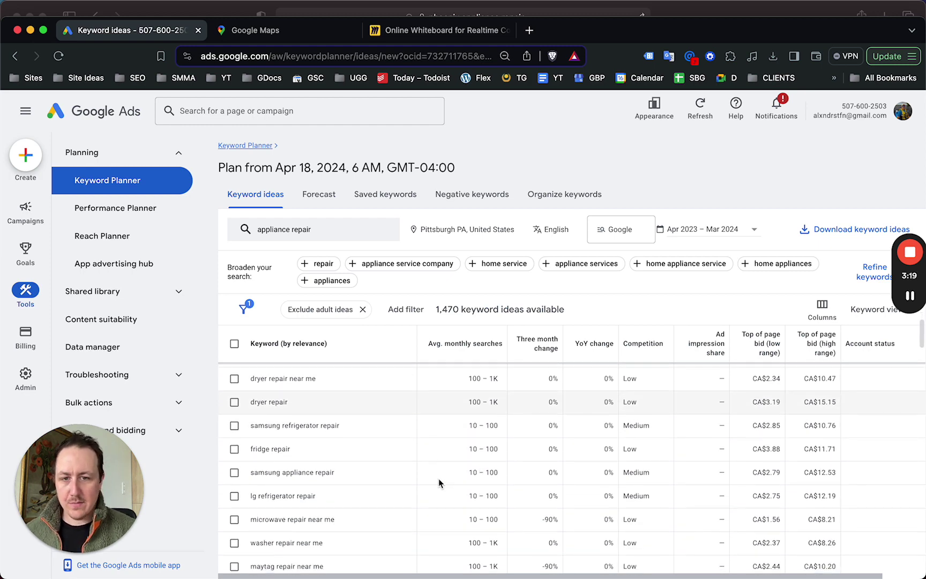
{"action": "scroll", "coordinate": [482, 490], "scroll_direction": "down", "scroll_amount": 5}
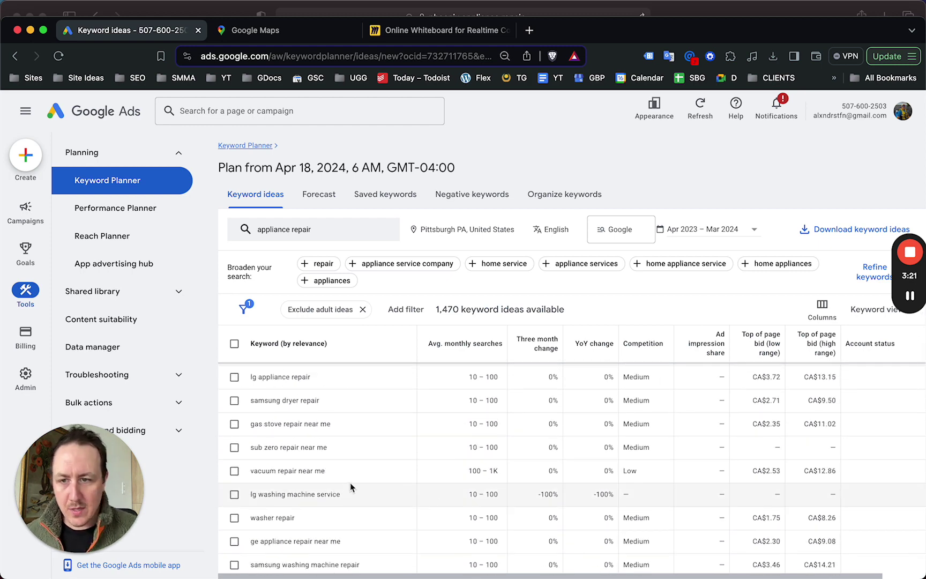
{"action": "scroll", "coordinate": [333, 498], "scroll_direction": "down", "scroll_amount": 5}
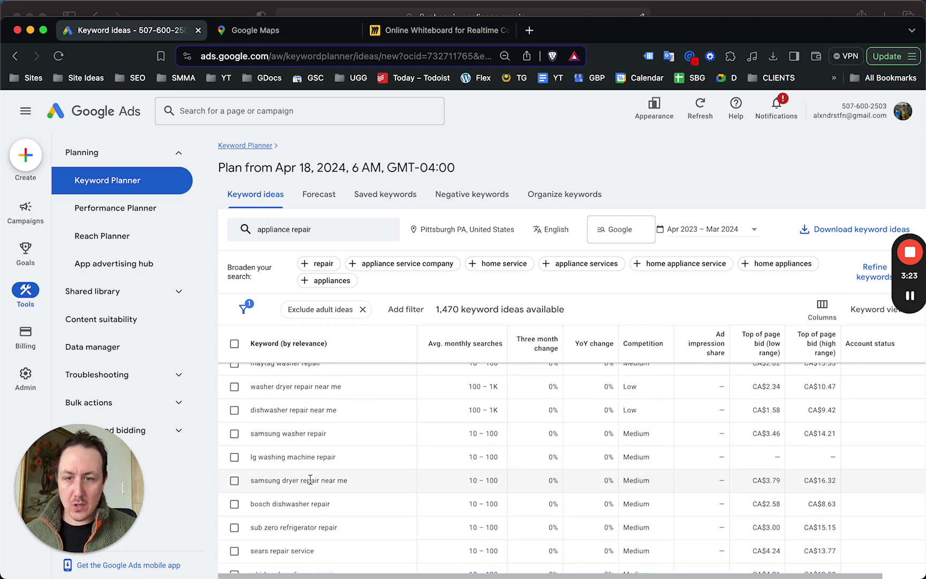
{"action": "scroll", "coordinate": [310, 478], "scroll_direction": "down", "scroll_amount": 1}
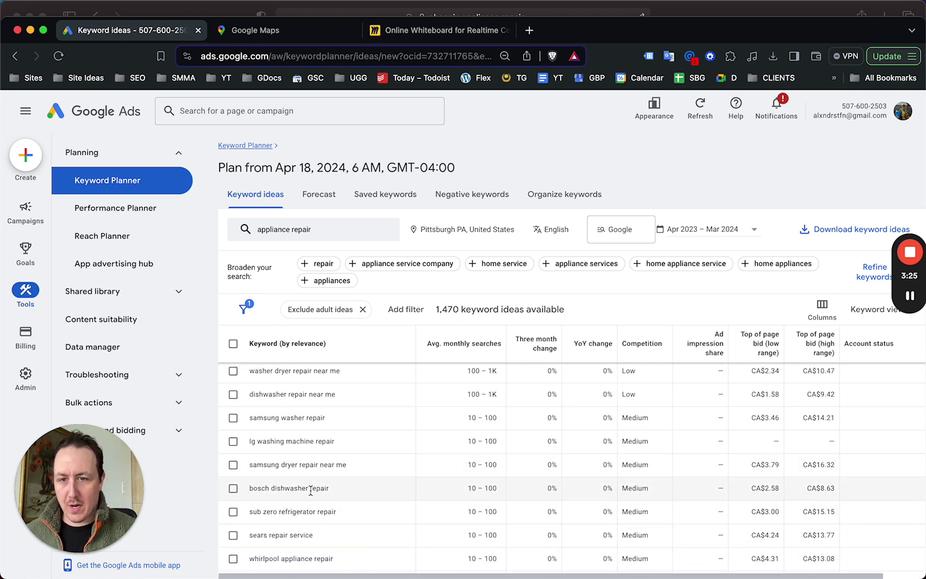
{"action": "scroll", "coordinate": [310, 490], "scroll_direction": "down", "scroll_amount": 5}
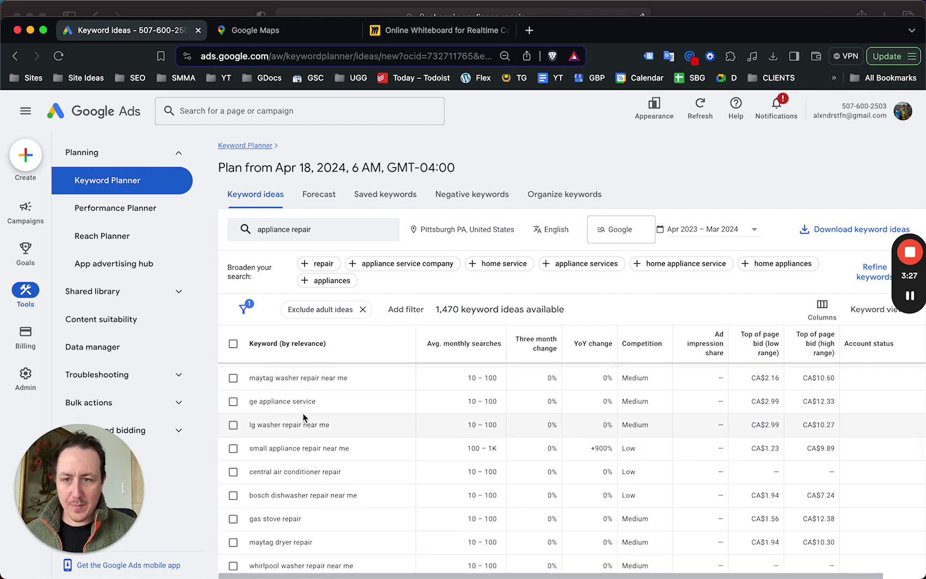
{"action": "scroll", "coordinate": [303, 414], "scroll_direction": "down", "scroll_amount": 10}
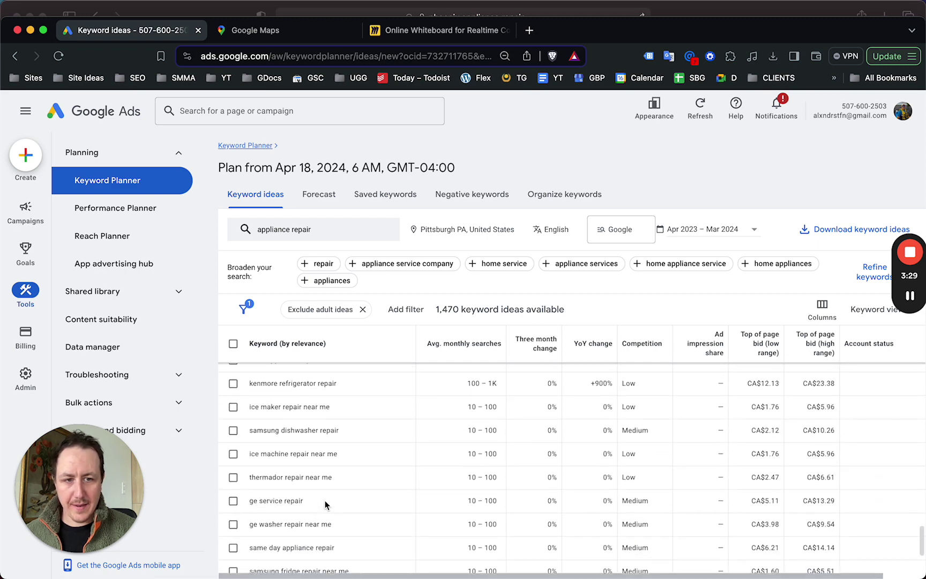
{"action": "scroll", "coordinate": [325, 503], "scroll_direction": "down", "scroll_amount": 5}
{"action": "scroll", "coordinate": [308, 491], "scroll_direction": "up", "scroll_amount": 2}
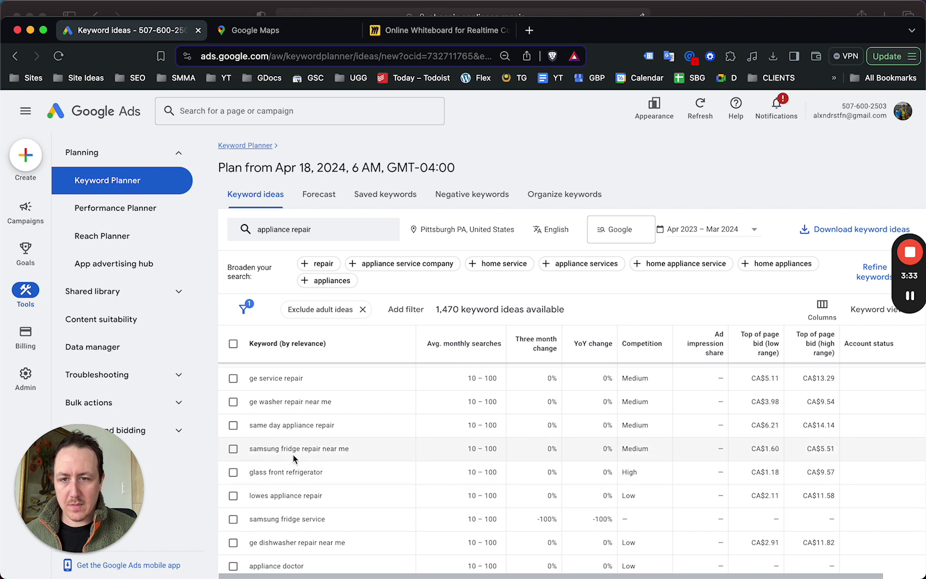
{"action": "scroll", "coordinate": [281, 443], "scroll_direction": "up", "scroll_amount": 1}
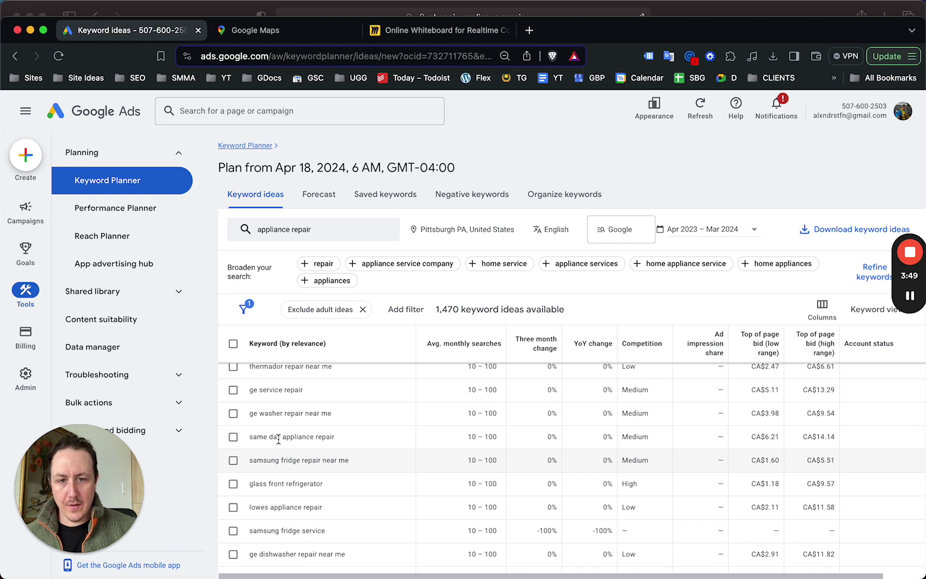
{"action": "scroll", "coordinate": [278, 439], "scroll_direction": "down", "scroll_amount": 15}
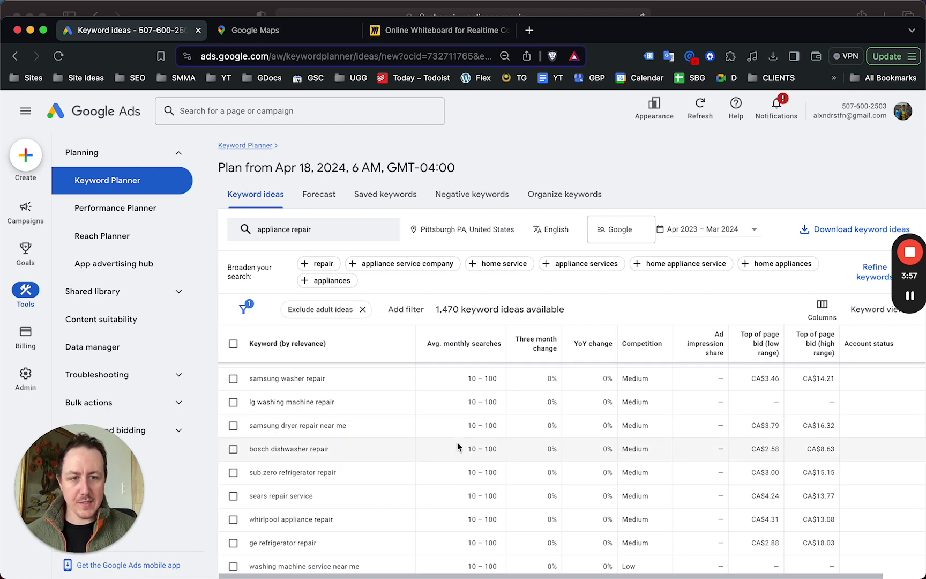
{"action": "scroll", "coordinate": [271, 420], "scroll_direction": "up", "scroll_amount": 2}
{"action": "scroll", "coordinate": [289, 411], "scroll_direction": "down", "scroll_amount": 5}
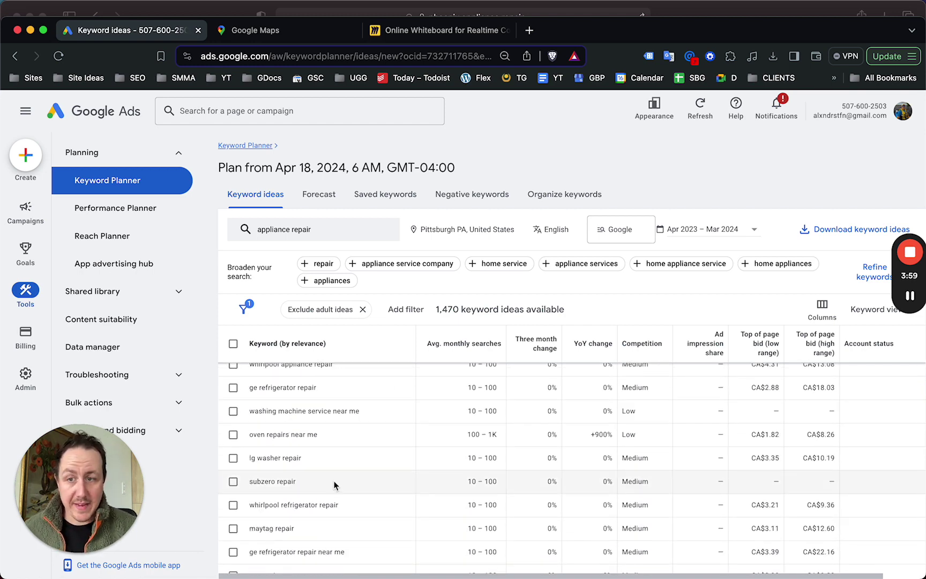
{"action": "scroll", "coordinate": [309, 477], "scroll_direction": "down", "scroll_amount": 3}
{"action": "scroll", "coordinate": [308, 477], "scroll_direction": "down", "scroll_amount": 3}
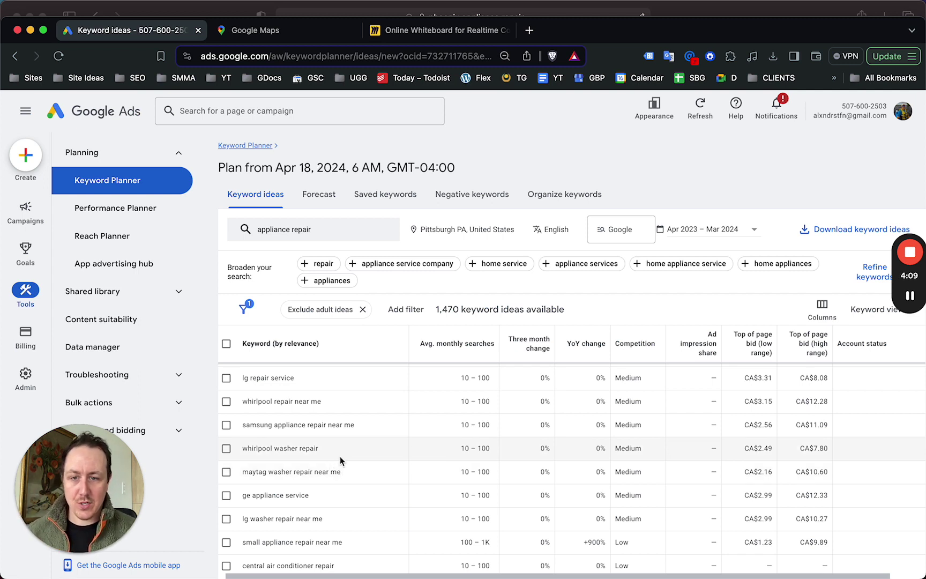
{"action": "scroll", "coordinate": [382, 447], "scroll_direction": "down", "scroll_amount": 3}
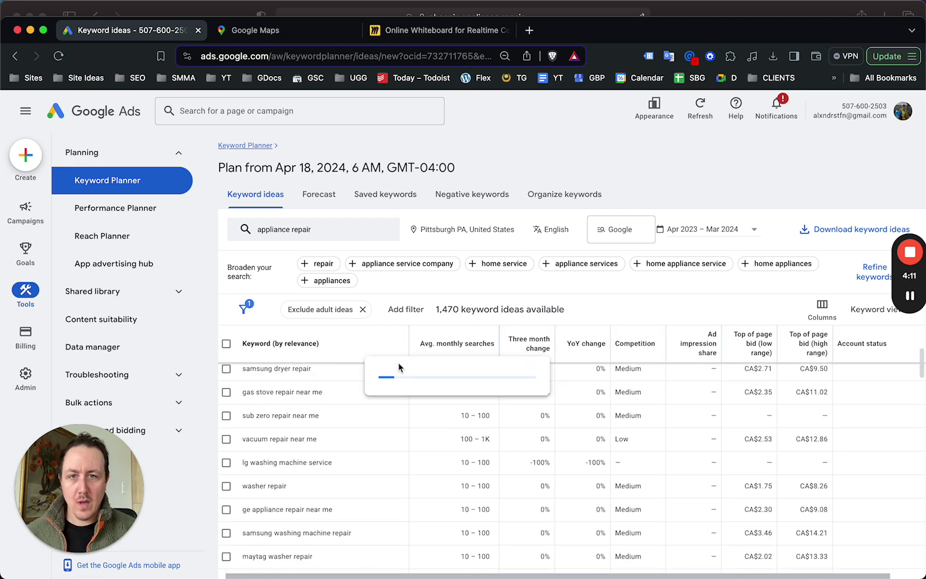
{"action": "left_click", "coordinate": [418, 30]}
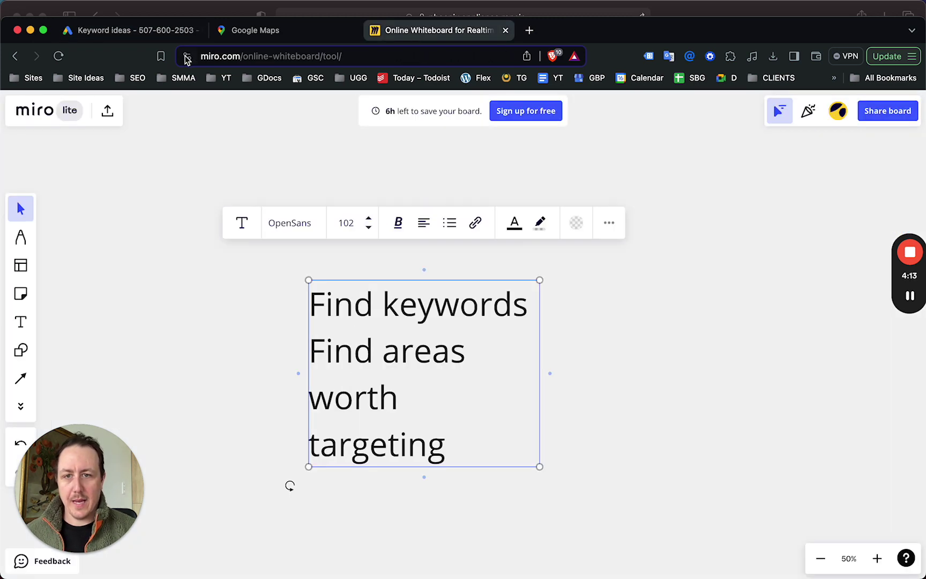
{"action": "left_click", "coordinate": [132, 30]}
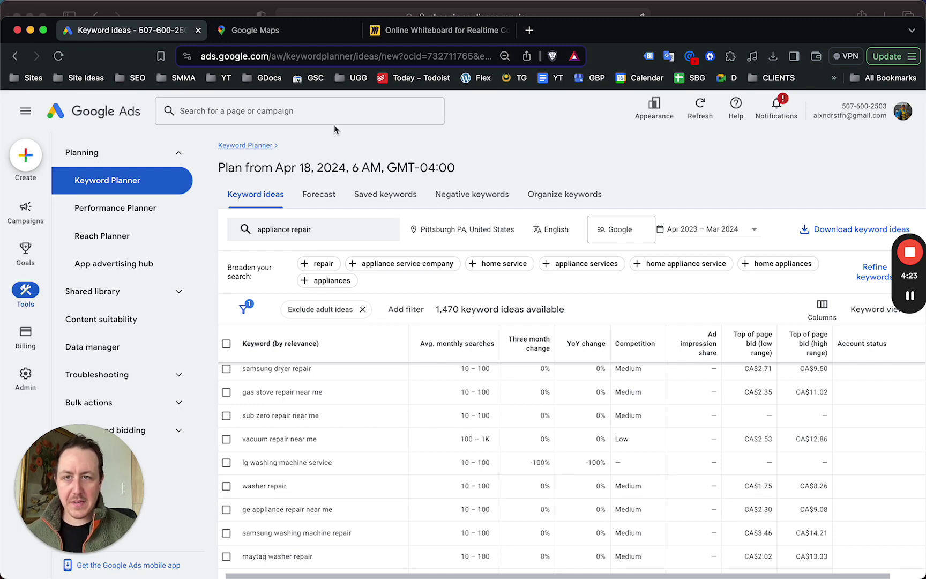
Switch to Google Maps and scroll-zoom around the Pittsburgh area.
{"action": "left_click", "coordinate": [283, 33]}
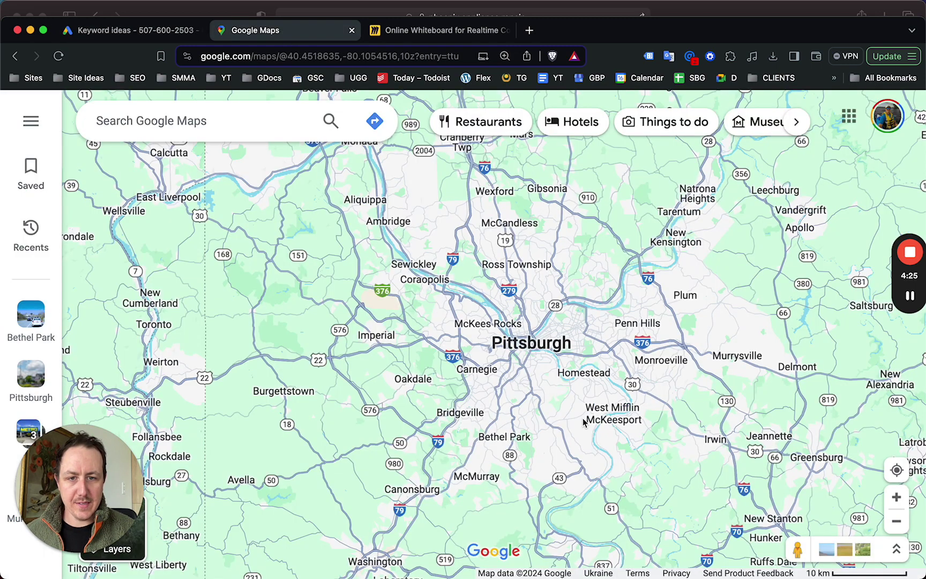
{"action": "scroll", "coordinate": [582, 416], "scroll_direction": "down", "scroll_amount": 3}
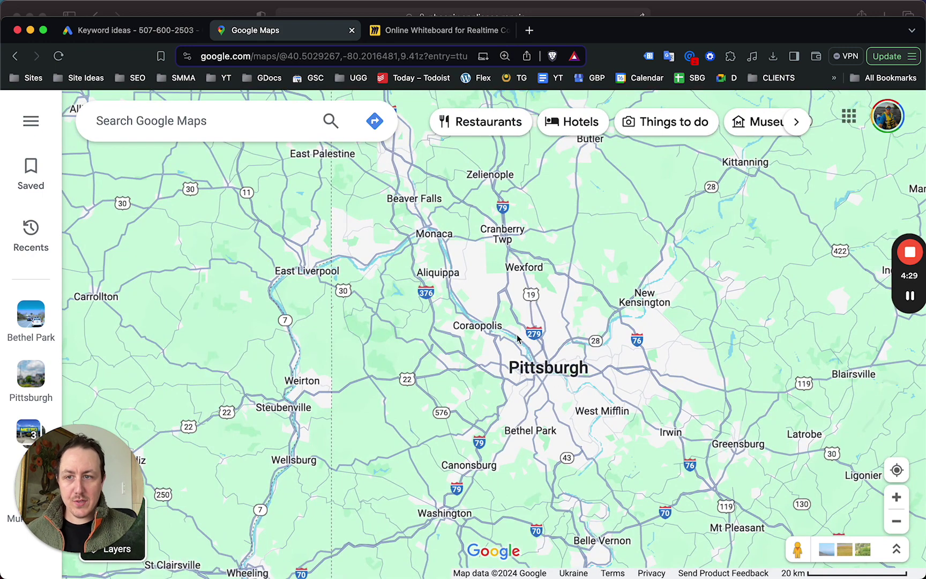
{"action": "scroll", "coordinate": [578, 331], "scroll_direction": "down", "scroll_amount": 2}
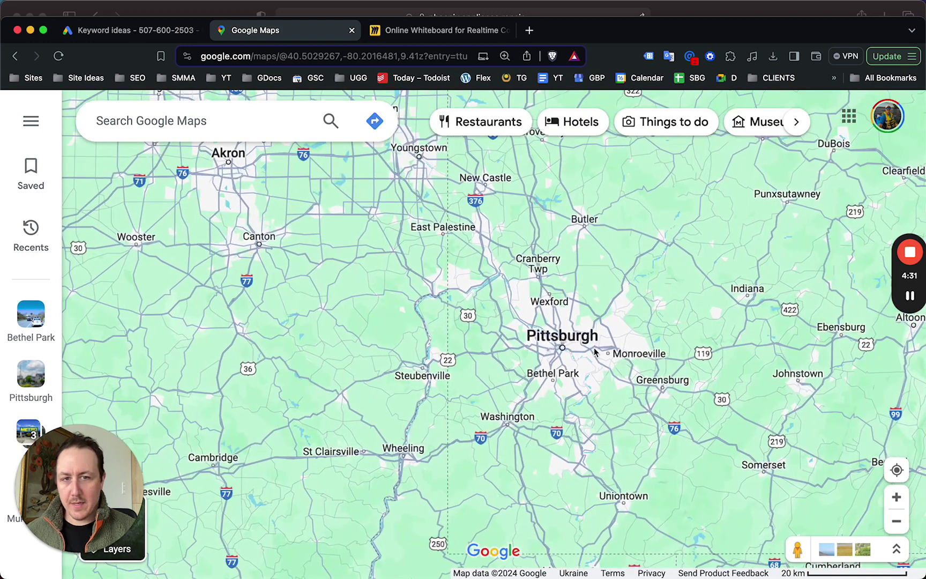
{"action": "scroll", "coordinate": [595, 351], "scroll_direction": "up", "scroll_amount": 1}
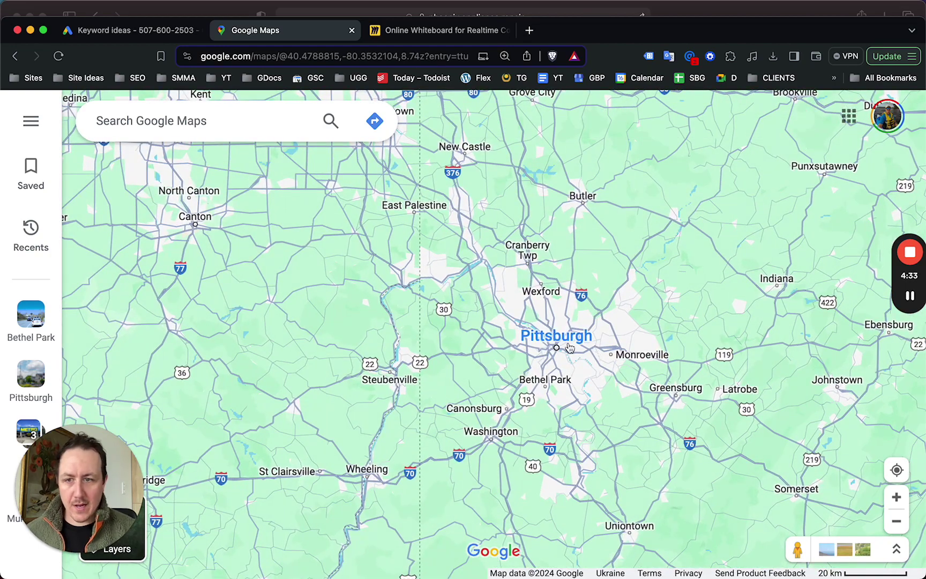
{"action": "scroll", "coordinate": [581, 332], "scroll_direction": "down", "scroll_amount": 2}
{"action": "scroll", "coordinate": [582, 332], "scroll_direction": "up", "scroll_amount": 2}
{"action": "scroll", "coordinate": [568, 338], "scroll_direction": "down", "scroll_amount": 1}
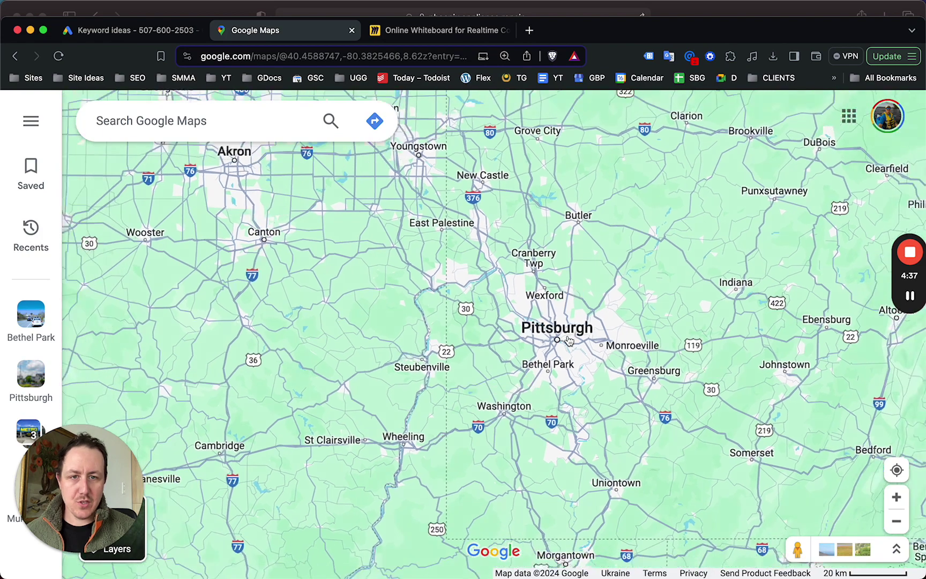
{"action": "scroll", "coordinate": [686, 304], "scroll_direction": "up", "scroll_amount": 1}
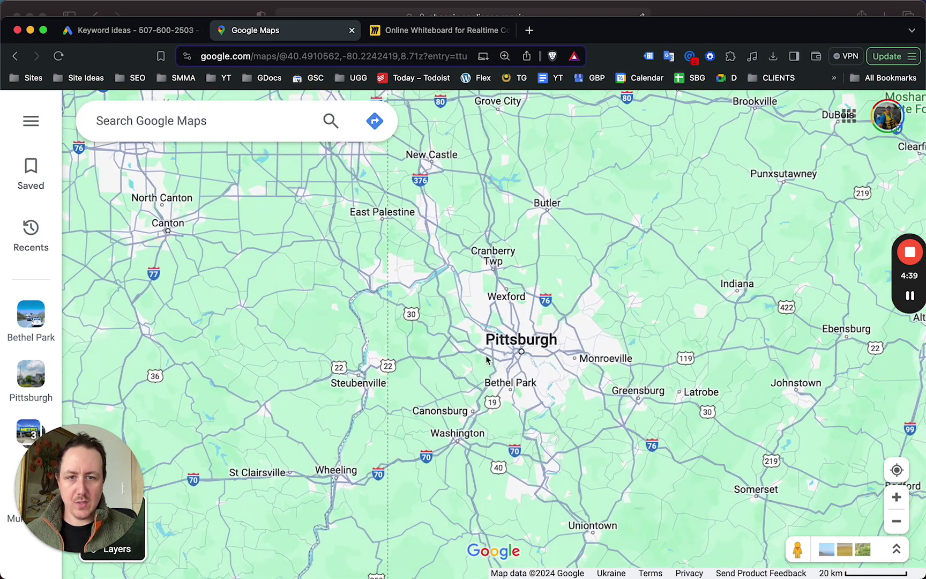
{"action": "scroll", "coordinate": [531, 313], "scroll_direction": "up", "scroll_amount": 3}
{"action": "scroll", "coordinate": [531, 312], "scroll_direction": "up", "scroll_amount": 1}
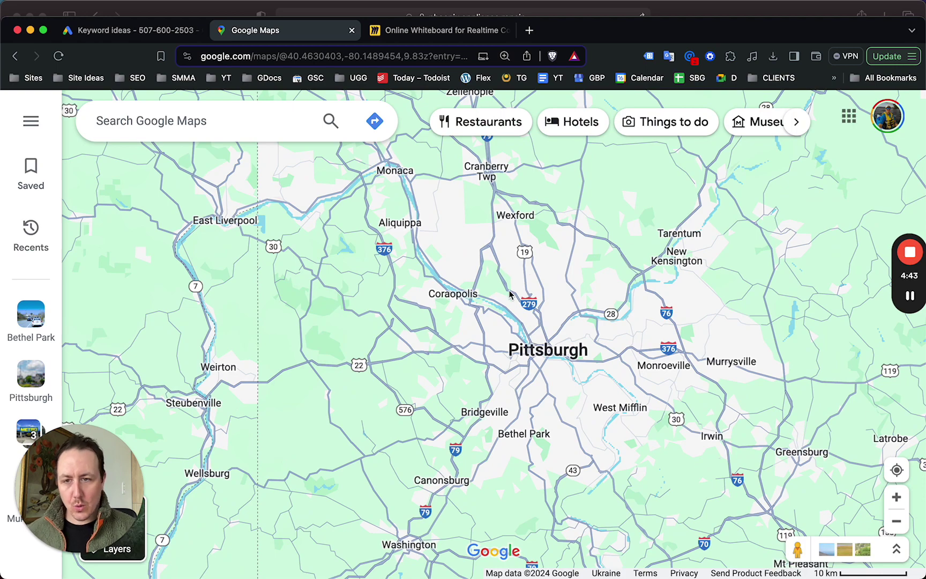
Zoom in three levels onto downtown Pittsburgh, then zoom out two levels to show surrounding towns.
{"action": "left_click", "coordinate": [898, 502]}
{"action": "left_click", "coordinate": [899, 506]}
{"action": "left_click", "coordinate": [900, 508]}
{"action": "left_click_drag", "start_coordinate": [738, 424], "coordinate": [483, 255]}
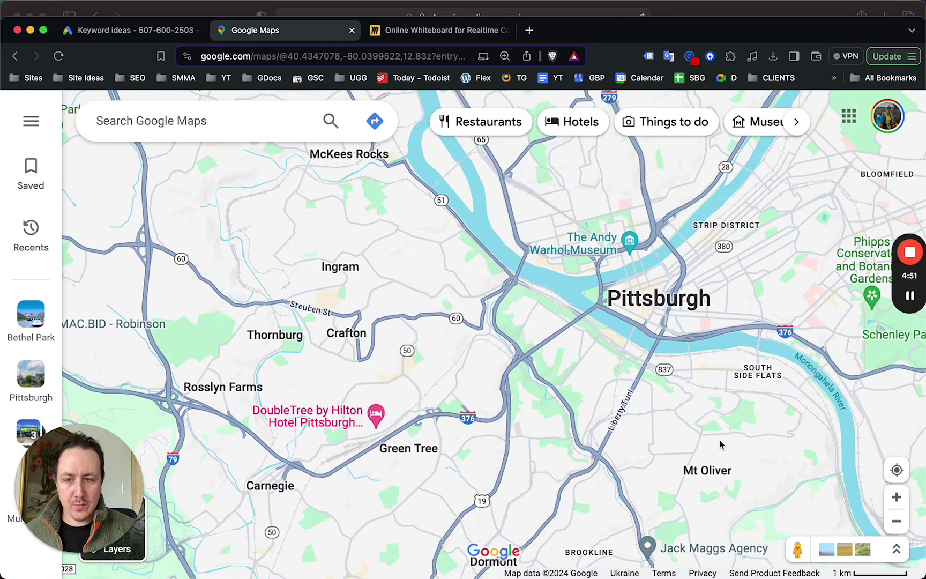
{"action": "left_click", "coordinate": [896, 523]}
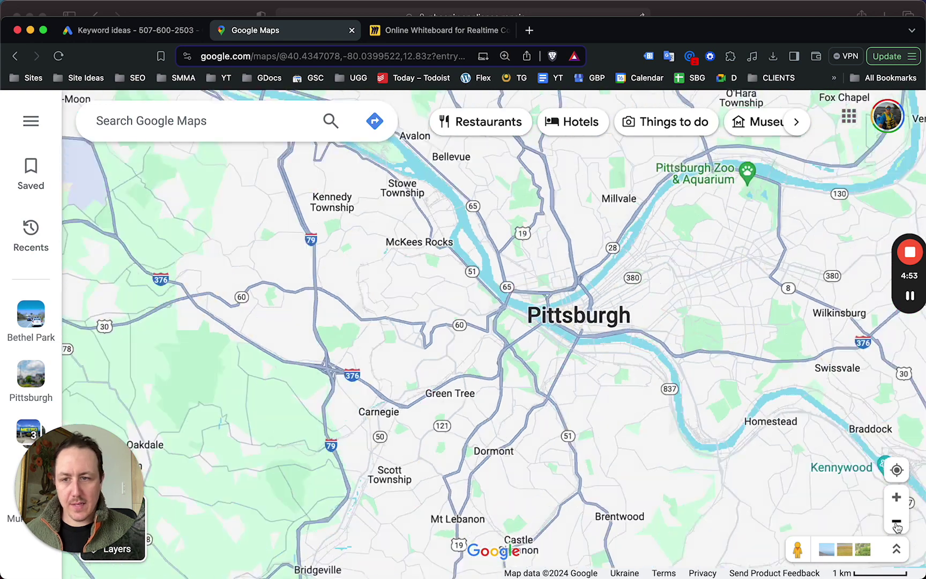
{"action": "left_click", "coordinate": [896, 523]}
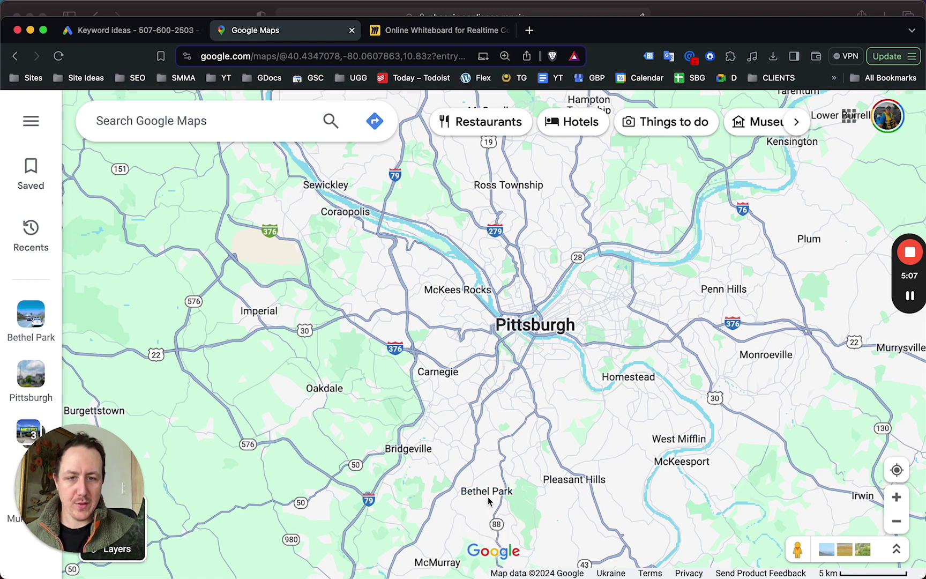
Replace the Pittsburgh PA location target with Bethel Park, Pennsylvania and save.
{"action": "left_click", "coordinate": [163, 36]}
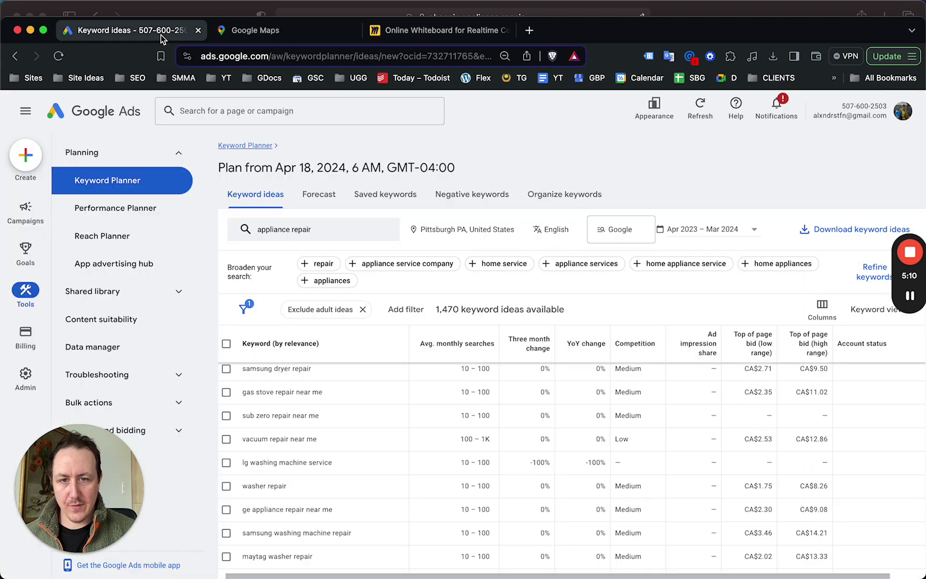
{"action": "left_click", "coordinate": [461, 229]}
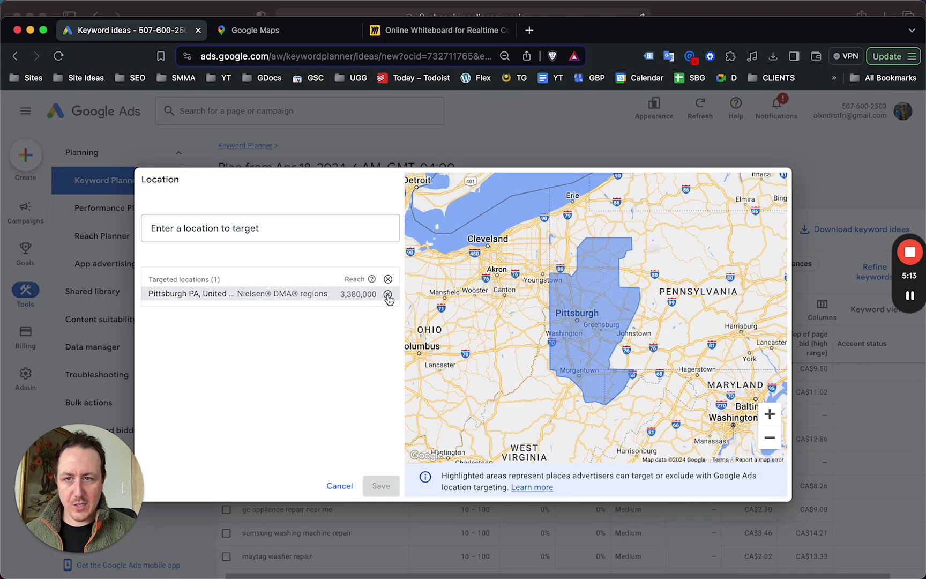
{"action": "left_click", "coordinate": [267, 225]}
{"action": "type", "text": "bethel "}
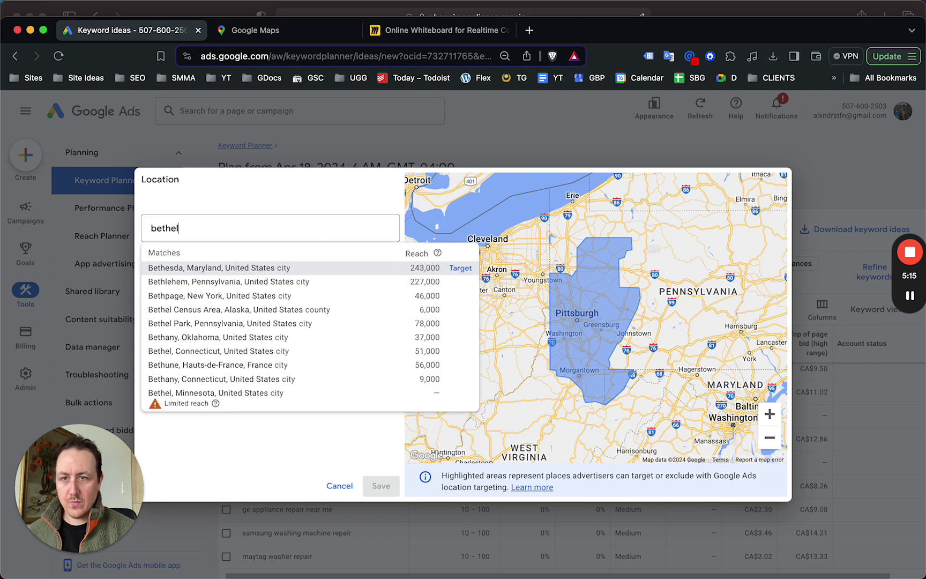
{"action": "type", "text": "park"}
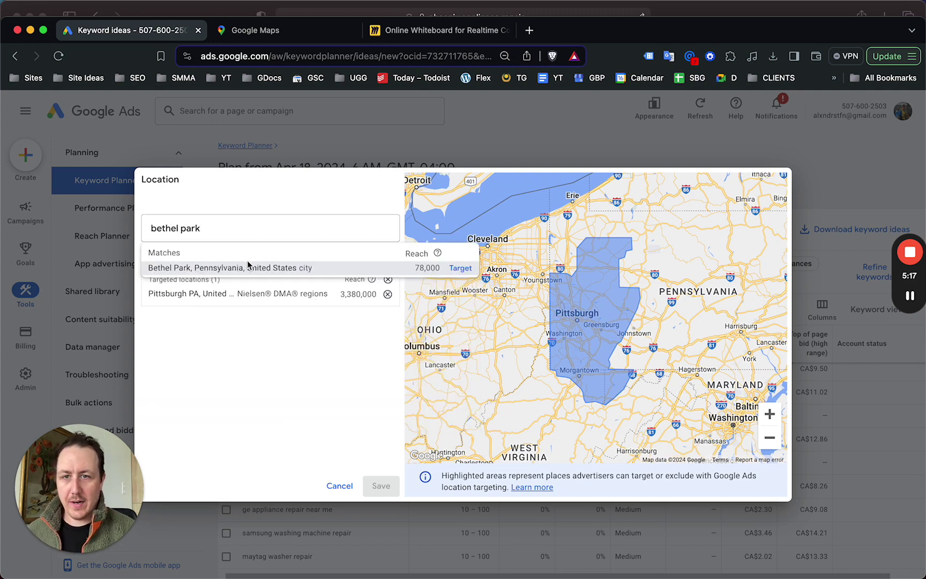
{"action": "left_click", "coordinate": [247, 266]}
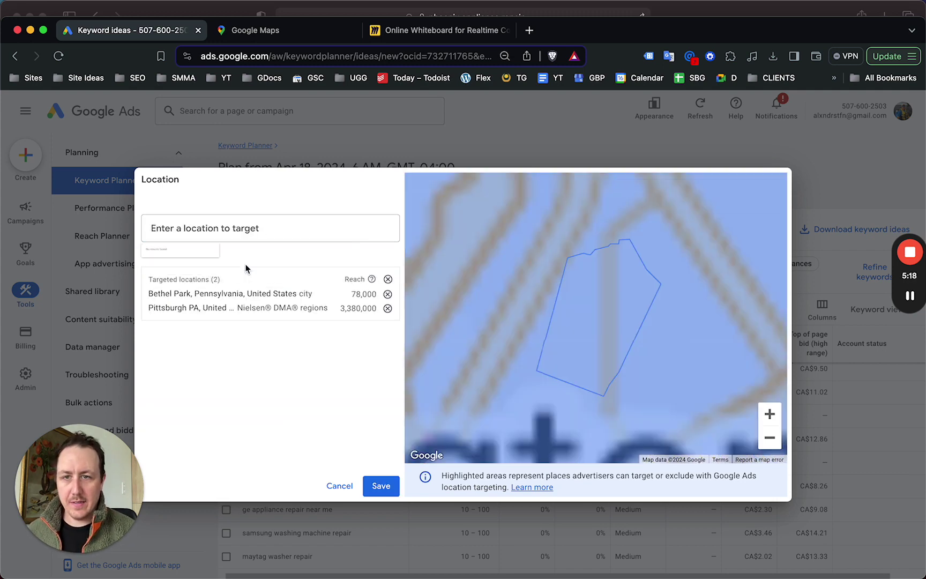
{"action": "left_click", "coordinate": [387, 309]}
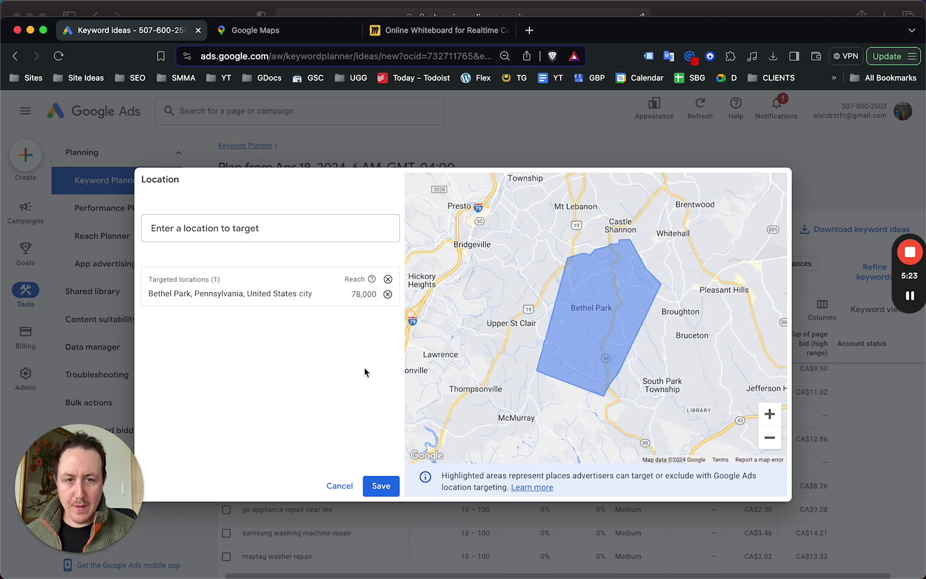
{"action": "left_click", "coordinate": [381, 485]}
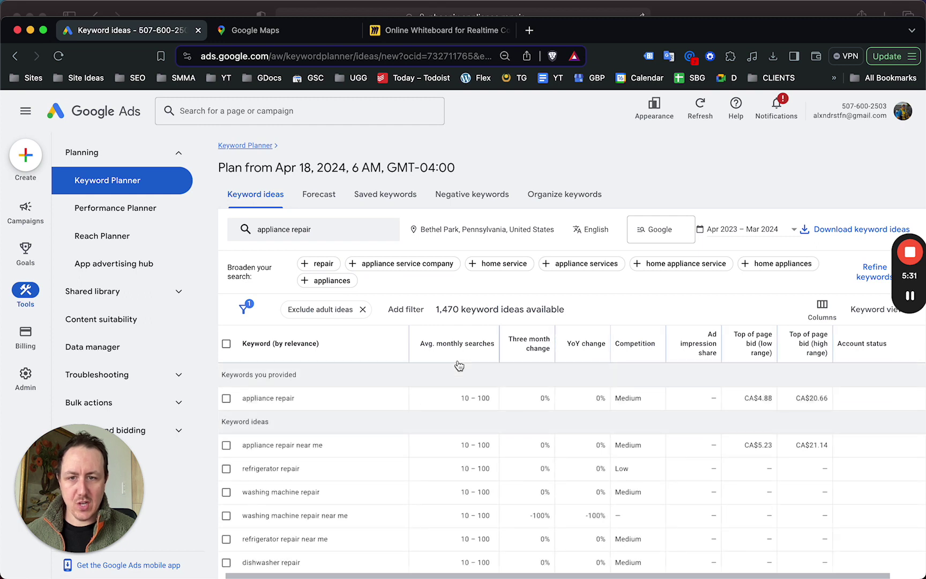
{"action": "scroll", "coordinate": [372, 408], "scroll_direction": "down", "scroll_amount": 1}
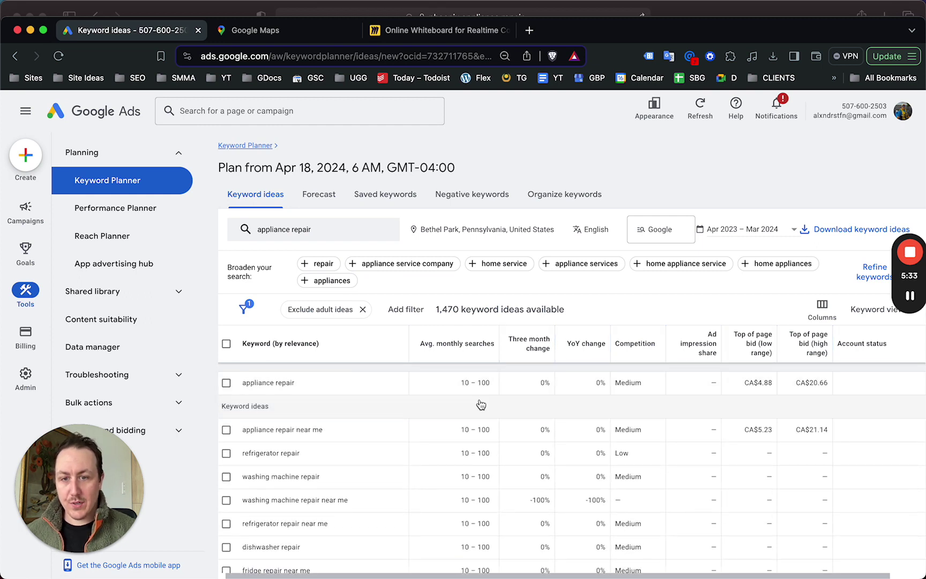
{"action": "scroll", "coordinate": [378, 403], "scroll_direction": "up", "scroll_amount": 1}
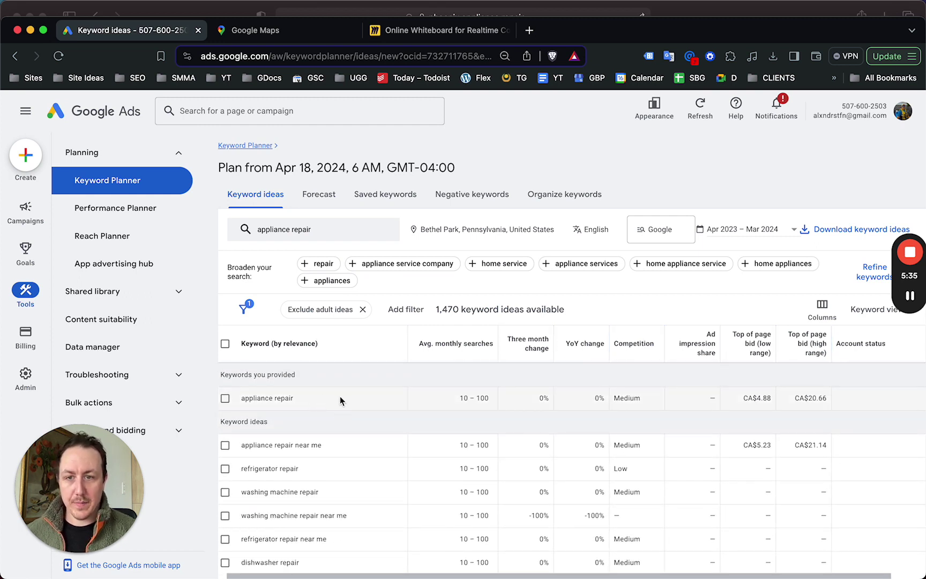
{"action": "scroll", "coordinate": [342, 397], "scroll_direction": "down", "scroll_amount": 10}
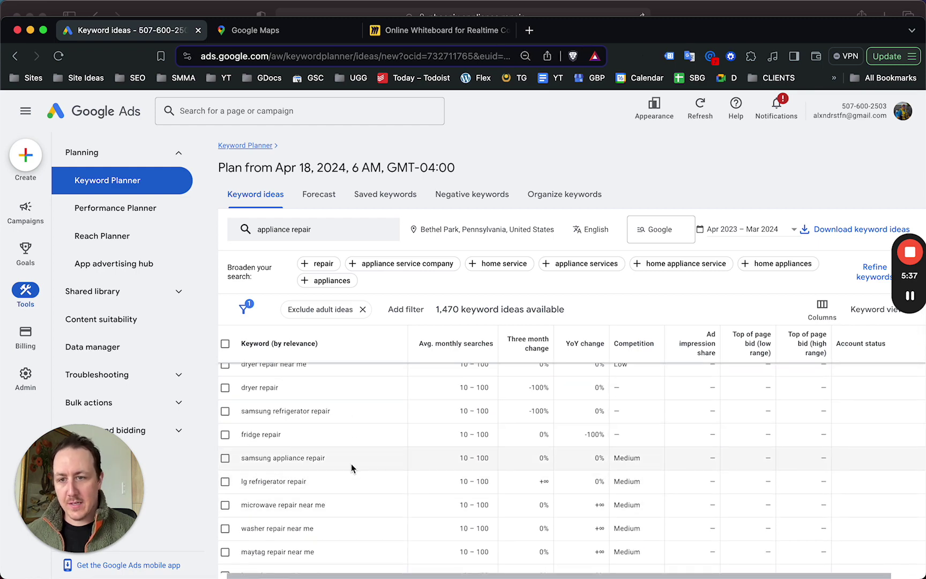
{"action": "scroll", "coordinate": [352, 468], "scroll_direction": "down", "scroll_amount": 10}
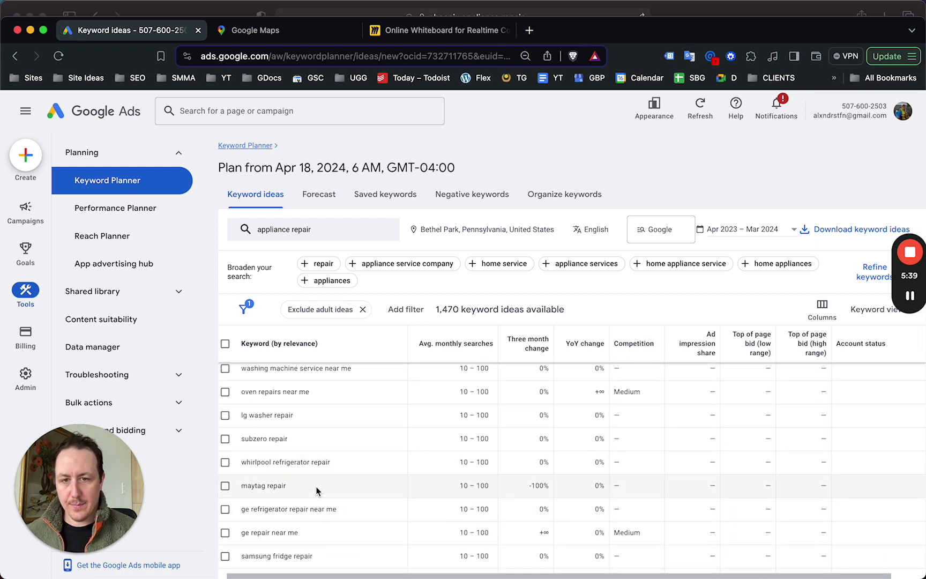
{"action": "scroll", "coordinate": [338, 500], "scroll_direction": "up", "scroll_amount": 7}
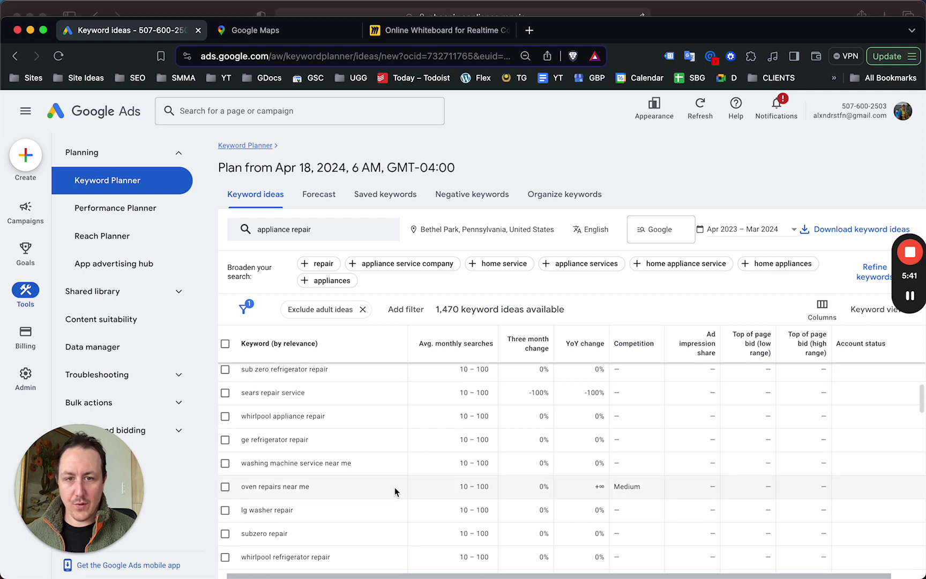
{"action": "scroll", "coordinate": [353, 482], "scroll_direction": "up", "scroll_amount": 10}
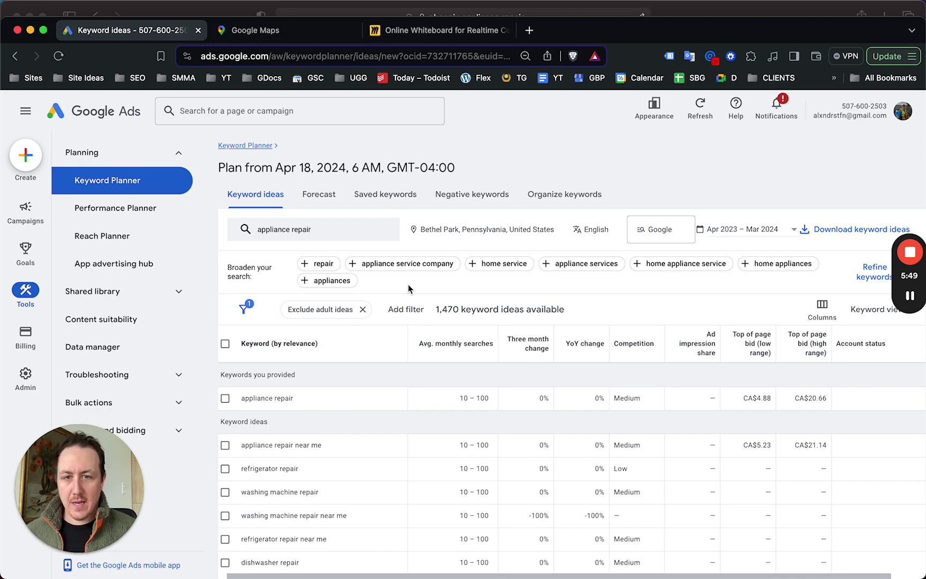
{"action": "scroll", "coordinate": [421, 391], "scroll_direction": "down", "scroll_amount": 15}
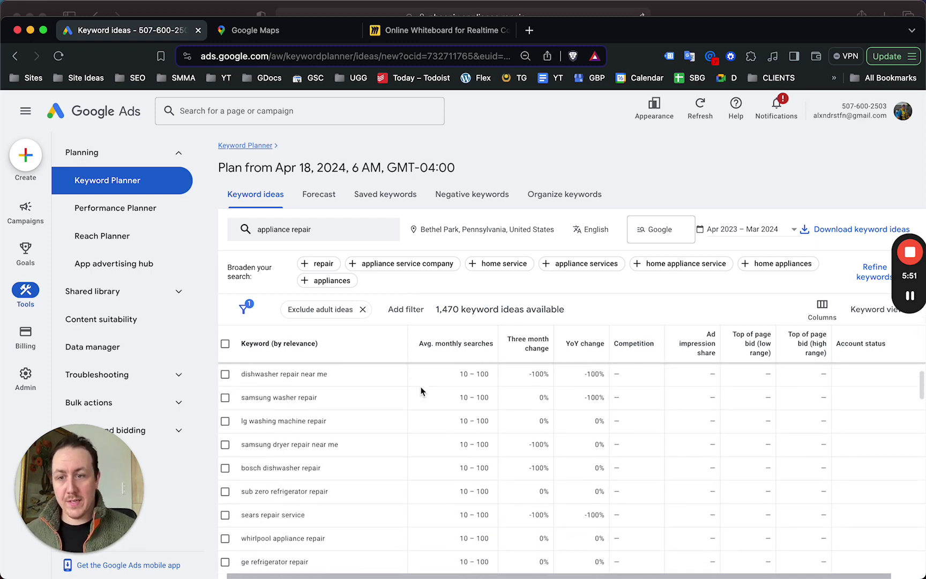
{"action": "scroll", "coordinate": [421, 391], "scroll_direction": "down", "scroll_amount": 5}
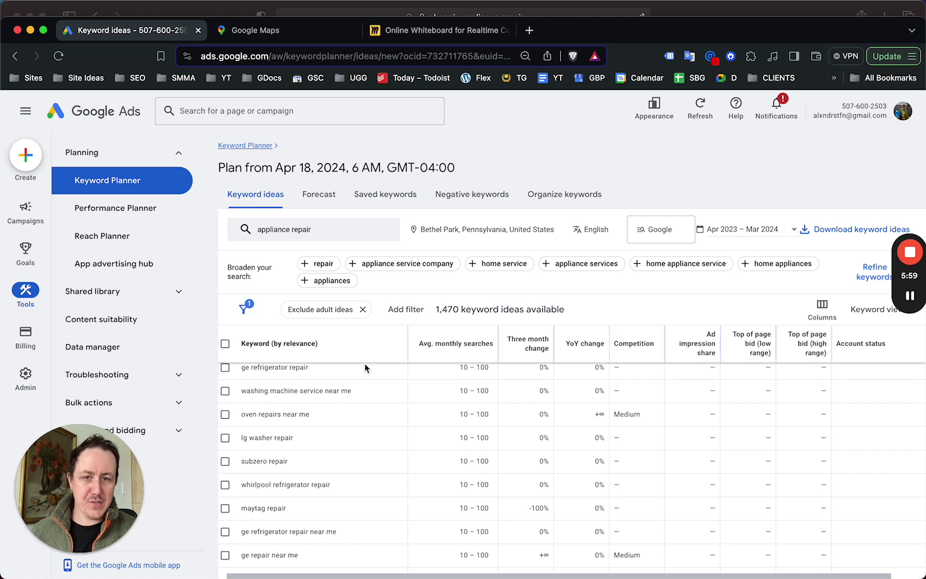
{"action": "scroll", "coordinate": [331, 446], "scroll_direction": "down", "scroll_amount": 10}
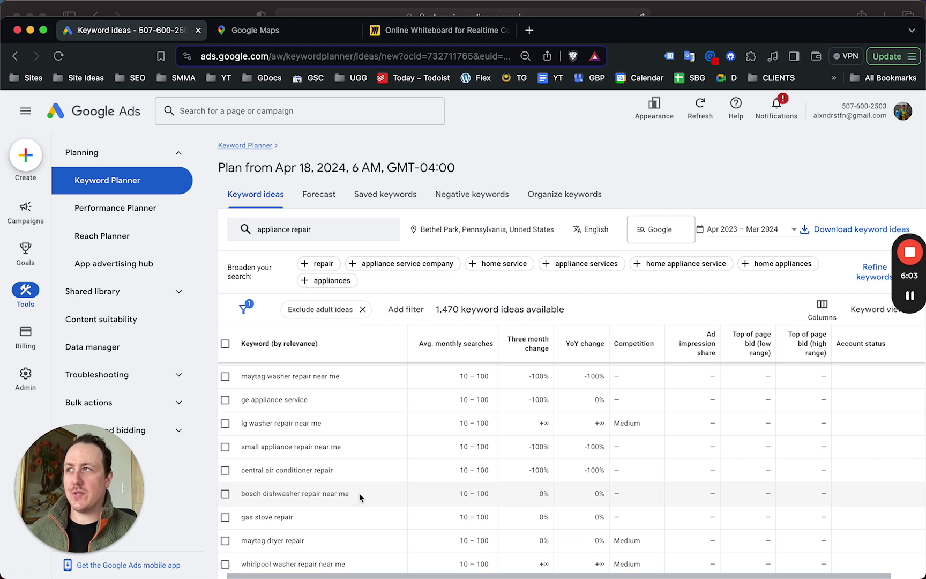
{"action": "scroll", "coordinate": [388, 492], "scroll_direction": "up", "scroll_amount": 5}
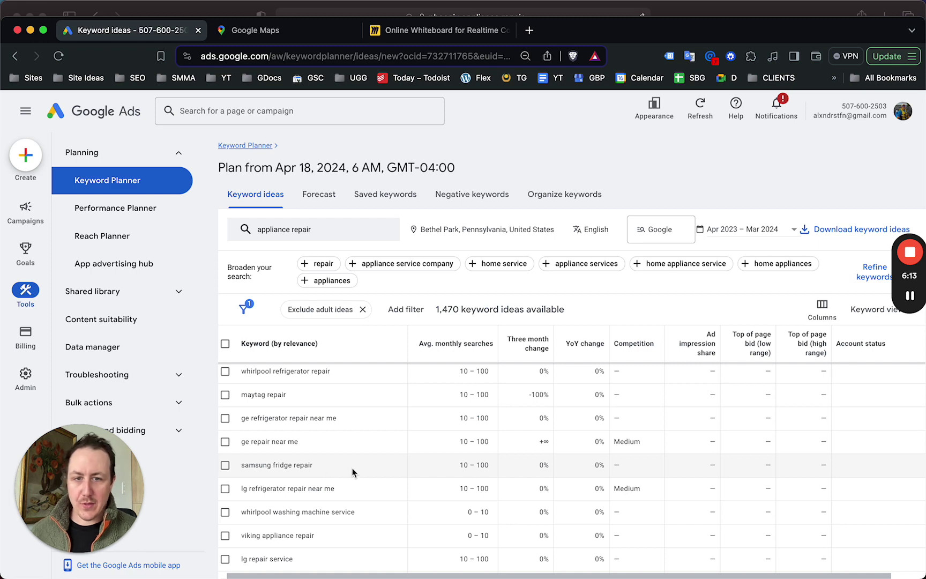
{"action": "scroll", "coordinate": [783, 480], "scroll_direction": "up", "scroll_amount": 2}
Search Google for 'samsung fridge repair bethel park' in a new tab and scroll the results.
{"action": "key", "text": "super+t"}
{"action": "type", "text": "goo"}
{"action": "key", "text": "Return"}
{"action": "type", "text": "samsung "}
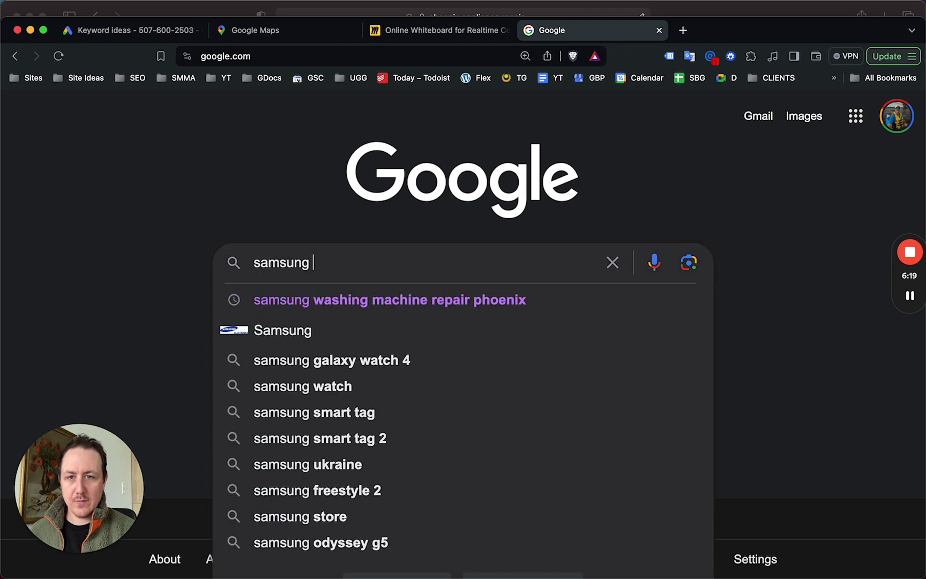
{"action": "type", "text": "fridge repair bethel park"}
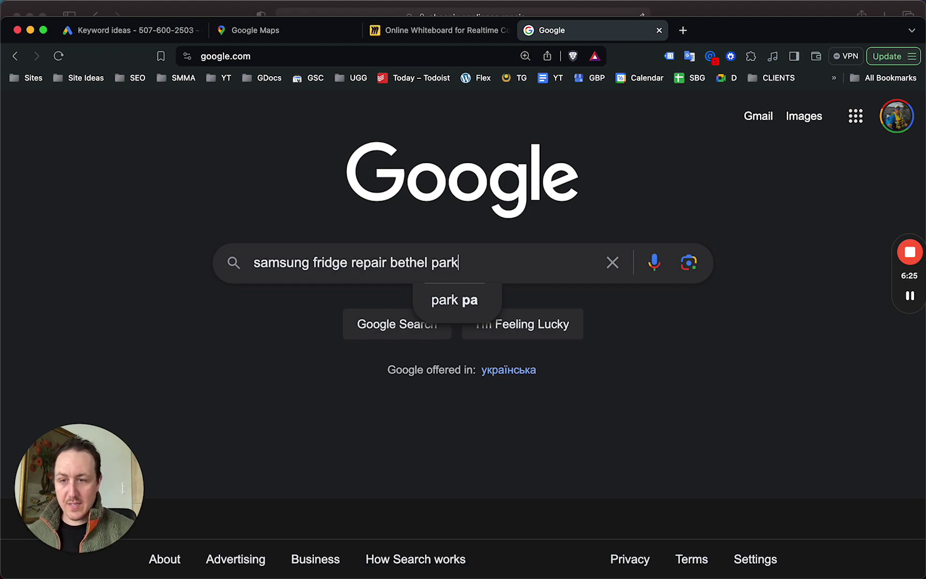
{"action": "key", "text": "Return"}
{"action": "scroll", "coordinate": [485, 240], "scroll_direction": "down", "scroll_amount": 10}
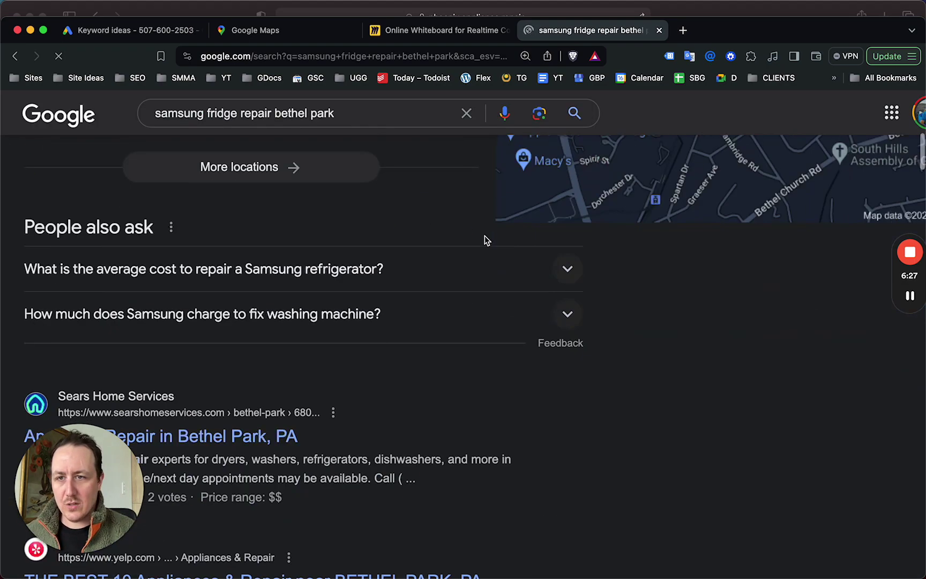
{"action": "scroll", "coordinate": [485, 240], "scroll_direction": "down", "scroll_amount": 5}
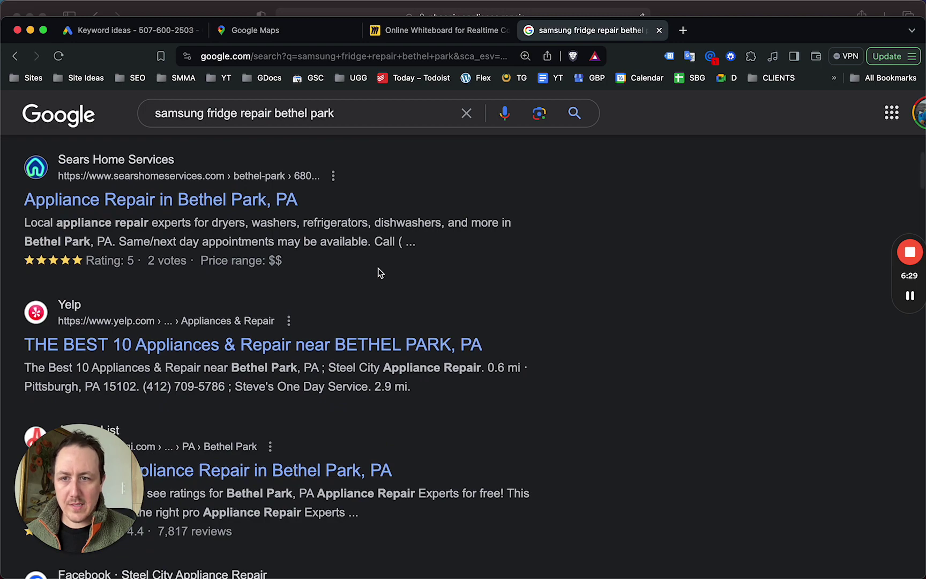
{"action": "scroll", "coordinate": [378, 273], "scroll_direction": "down", "scroll_amount": 5}
{"action": "scroll", "coordinate": [475, 269], "scroll_direction": "up", "scroll_amount": 20}
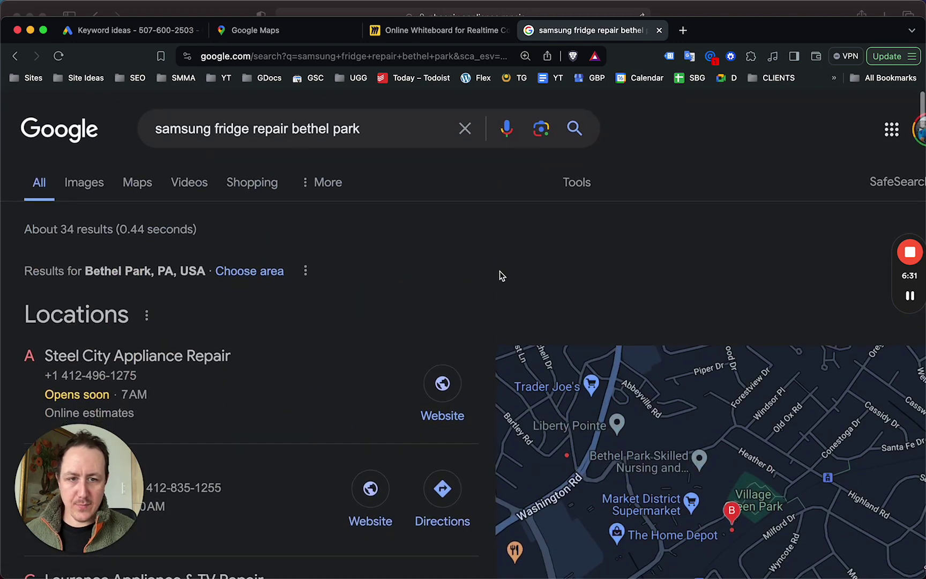
{"action": "scroll", "coordinate": [501, 275], "scroll_direction": "up", "scroll_amount": 1}
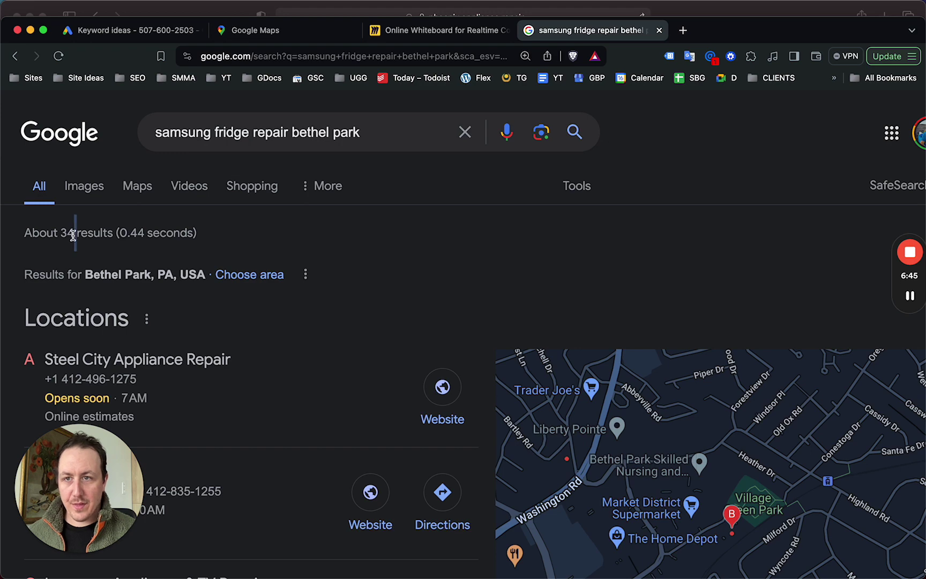
Compare the keyword ideas with the Google results, scrolling further, then return to Keyword Planner.
{"action": "left_click", "coordinate": [97, 30]}
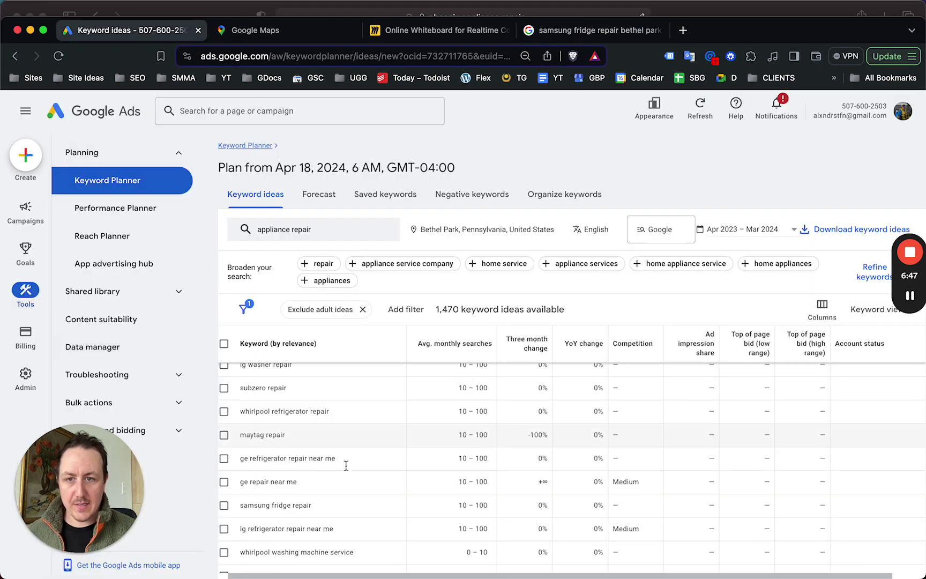
{"action": "scroll", "coordinate": [345, 451], "scroll_direction": "up", "scroll_amount": 1}
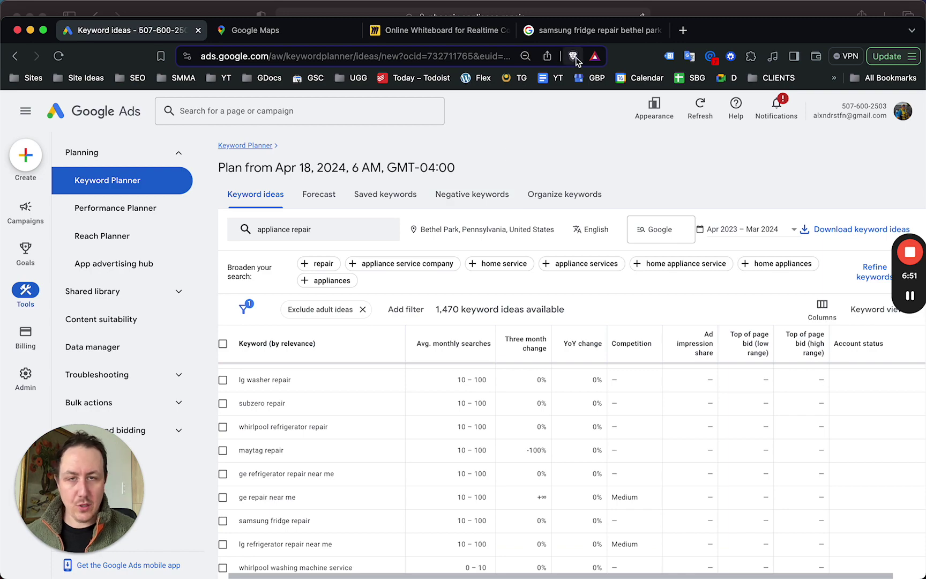
{"action": "left_click", "coordinate": [575, 36]}
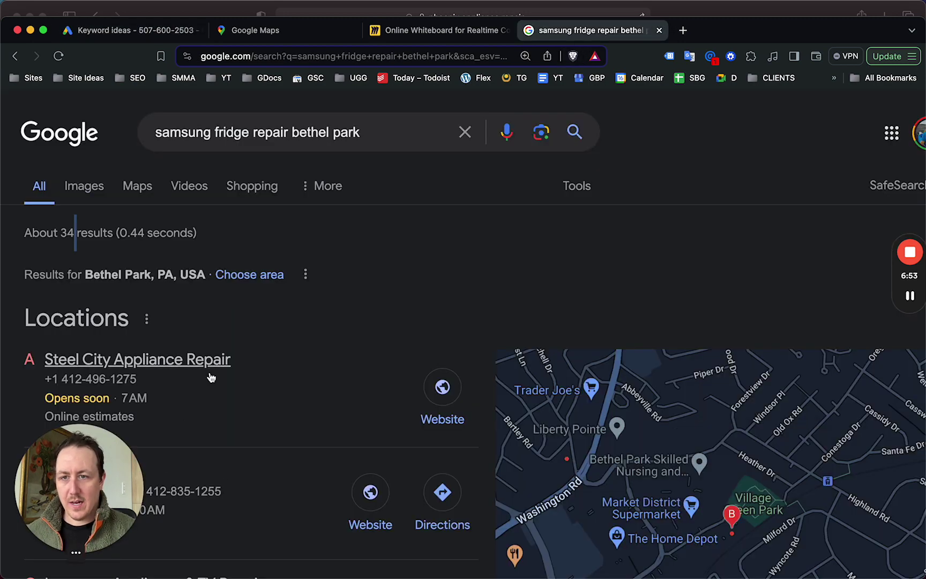
{"action": "scroll", "coordinate": [258, 362], "scroll_direction": "down", "scroll_amount": 15}
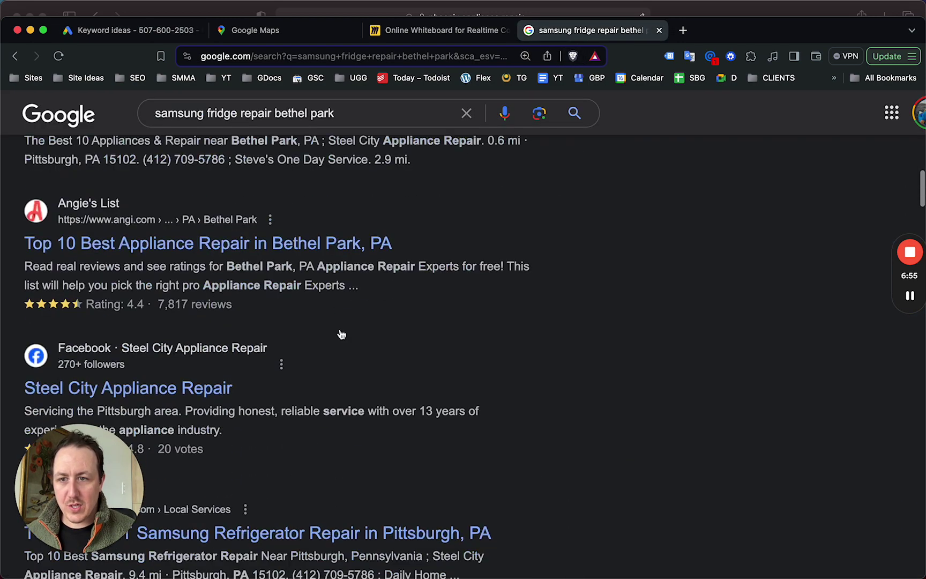
{"action": "scroll", "coordinate": [341, 334], "scroll_direction": "down", "scroll_amount": 7}
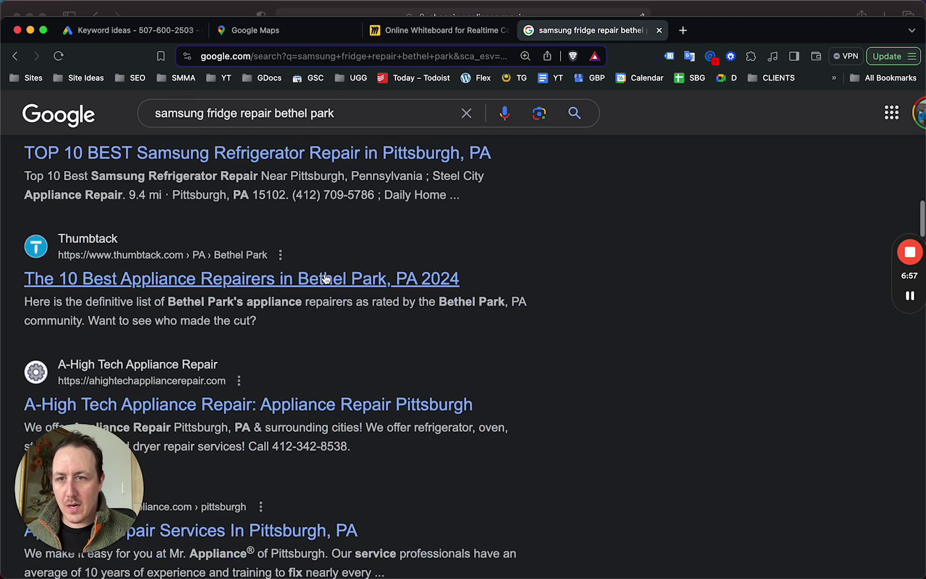
{"action": "scroll", "coordinate": [269, 270], "scroll_direction": "down", "scroll_amount": 5}
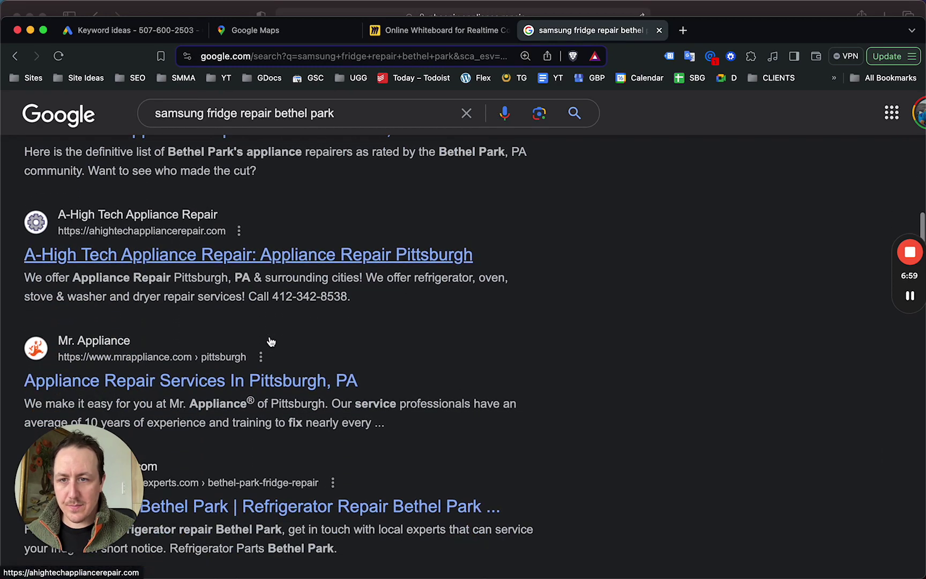
{"action": "scroll", "coordinate": [271, 342], "scroll_direction": "down", "scroll_amount": 6}
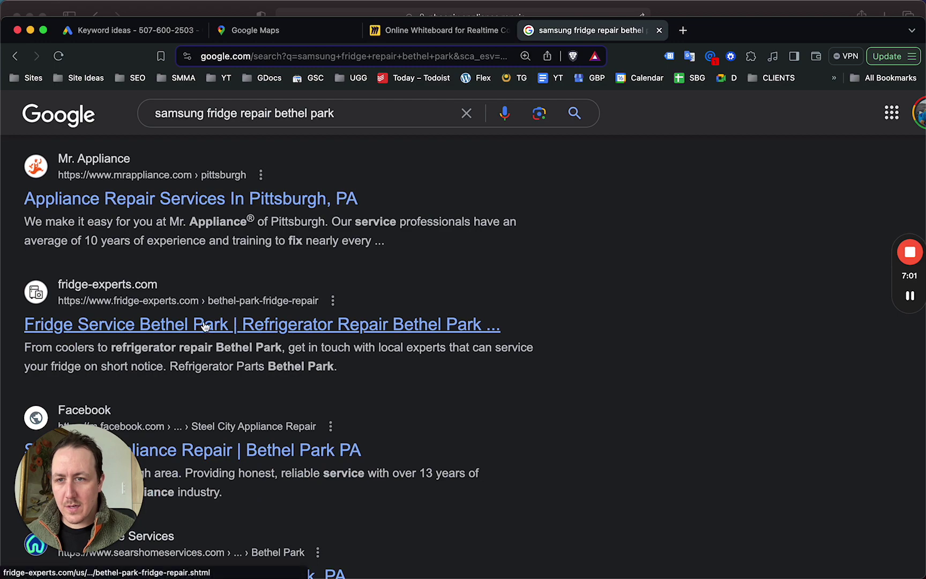
{"action": "scroll", "coordinate": [227, 400], "scroll_direction": "down", "scroll_amount": 1}
{"action": "scroll", "coordinate": [227, 400], "scroll_direction": "down", "scroll_amount": 3}
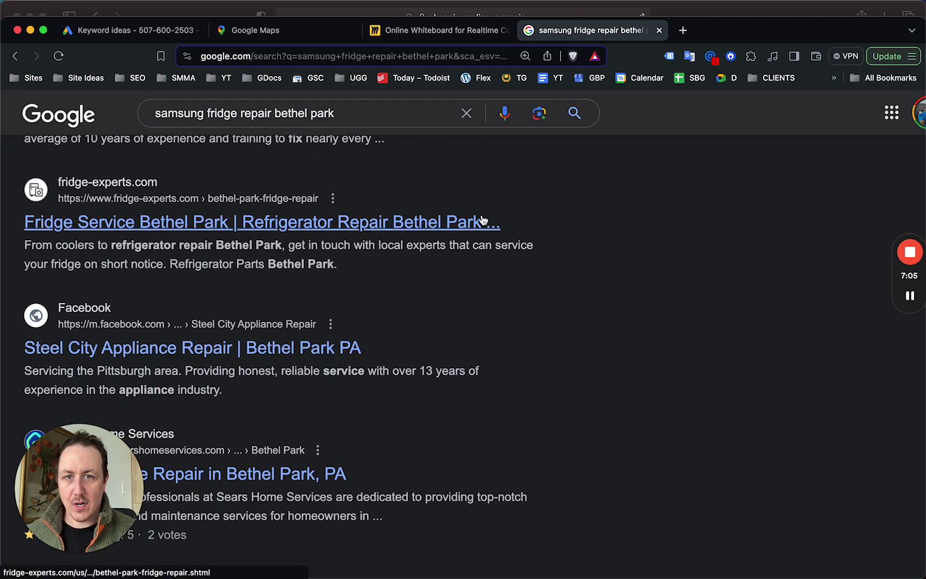
{"action": "scroll", "coordinate": [572, 349], "scroll_direction": "up", "scroll_amount": 15}
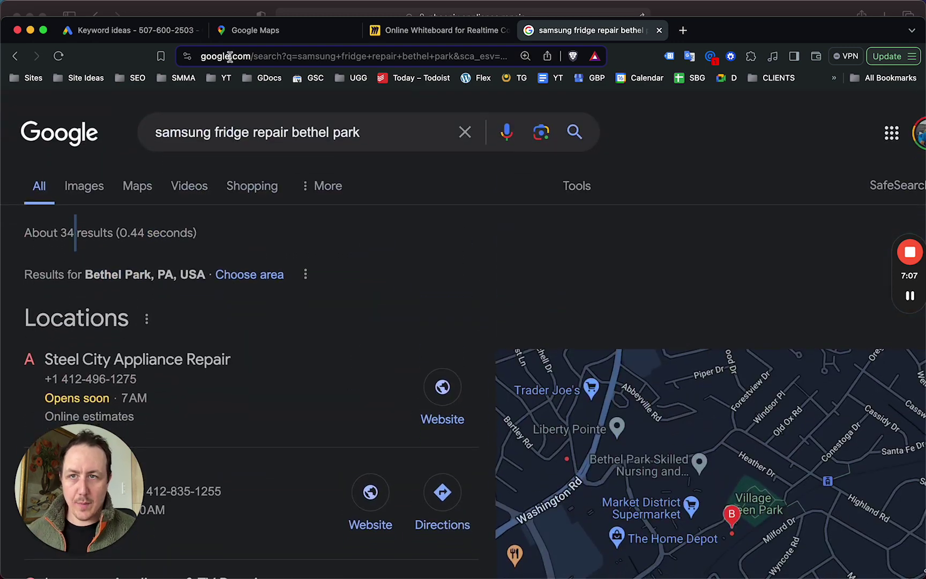
{"action": "left_click", "coordinate": [161, 30]}
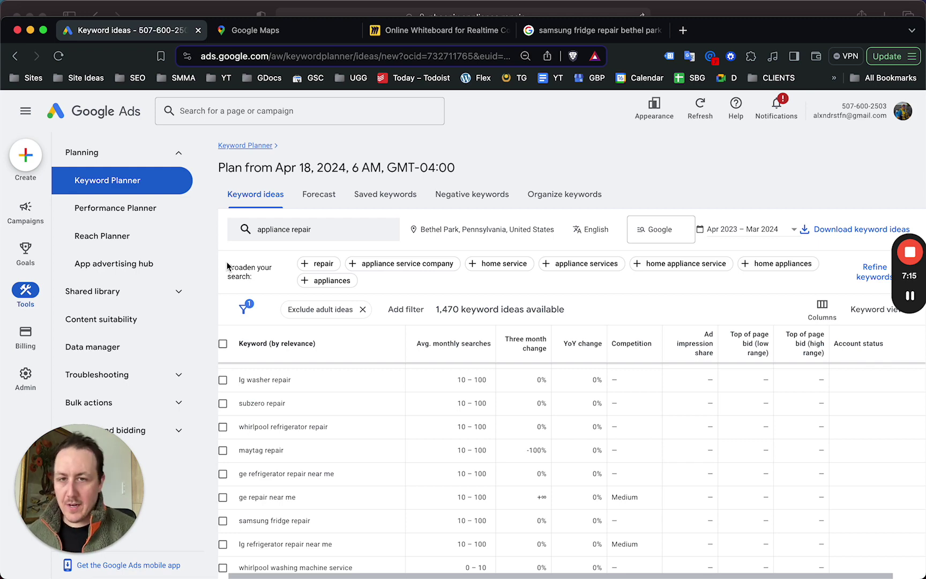
Load semrush.com in a new tab, then switch back to the Keyword Planner ideas.
{"action": "key", "text": "super+t"}
{"action": "type", "text": "sem"}
{"action": "key", "text": "Return"}
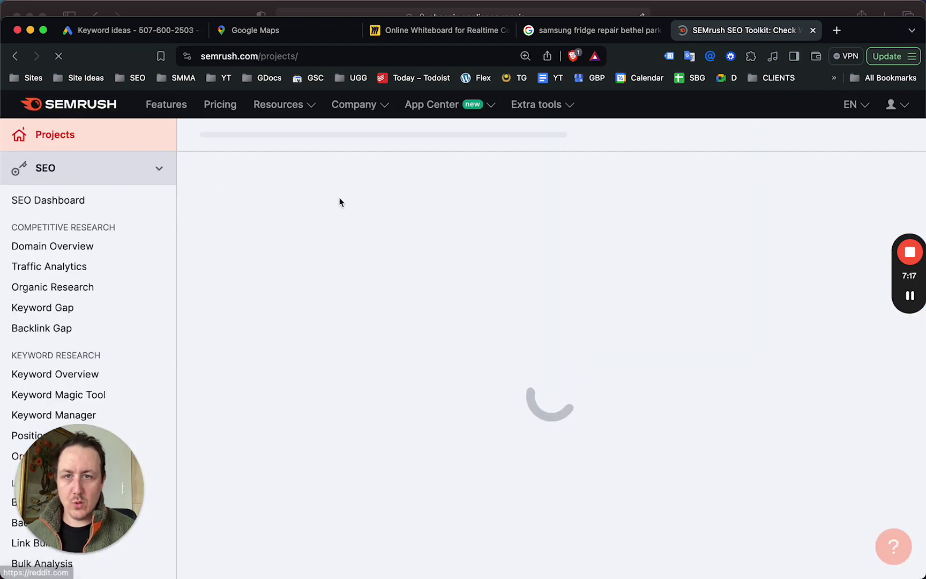
{"action": "key", "text": "super+1"}
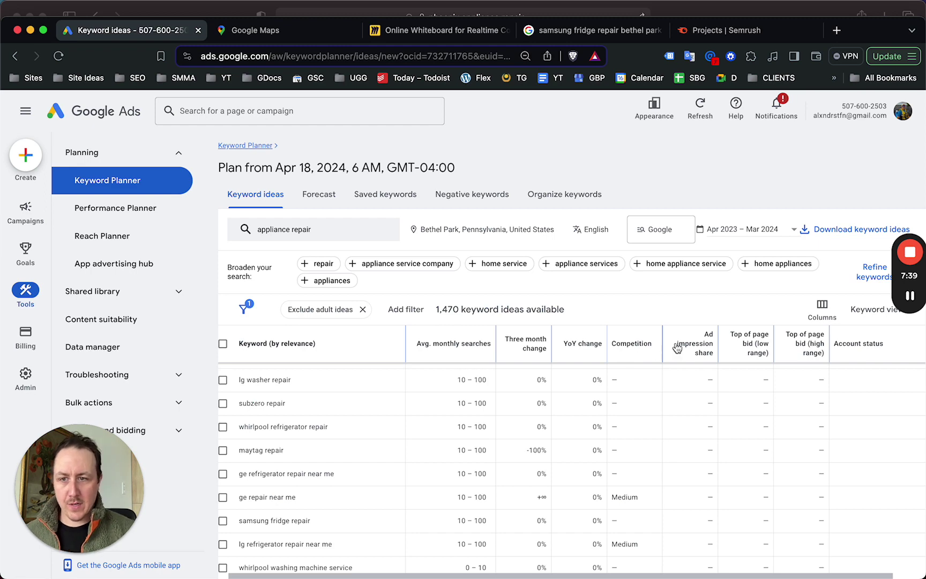
{"action": "scroll", "coordinate": [648, 309], "scroll_direction": "down", "scroll_amount": 5}
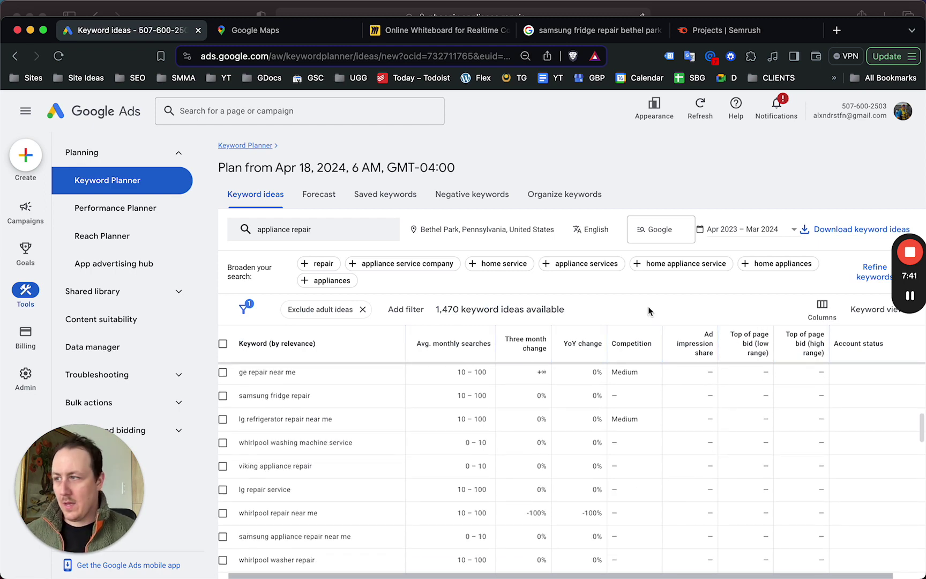
{"action": "scroll", "coordinate": [600, 370], "scroll_direction": "down", "scroll_amount": 10}
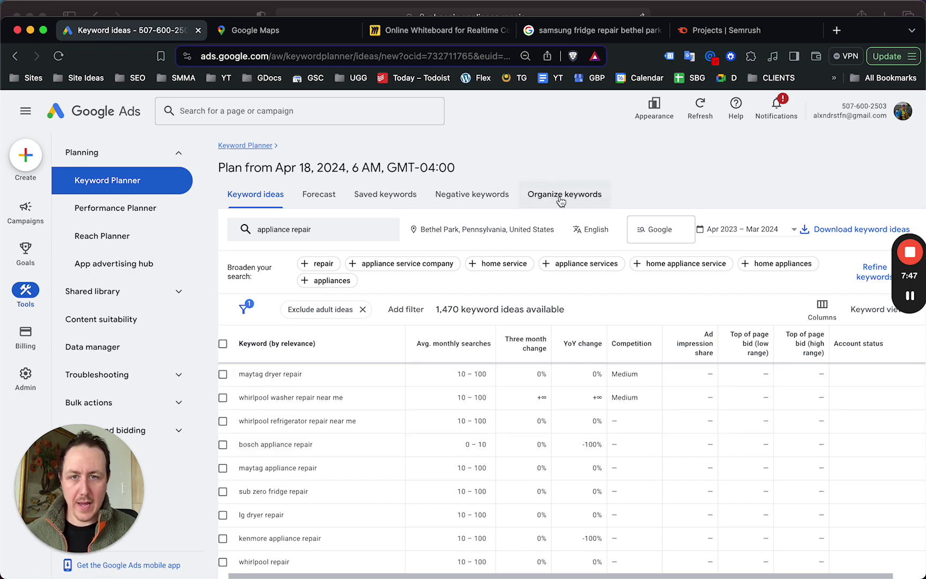
{"action": "scroll", "coordinate": [636, 379], "scroll_direction": "down", "scroll_amount": 10}
{"action": "scroll", "coordinate": [654, 383], "scroll_direction": "up", "scroll_amount": 10}
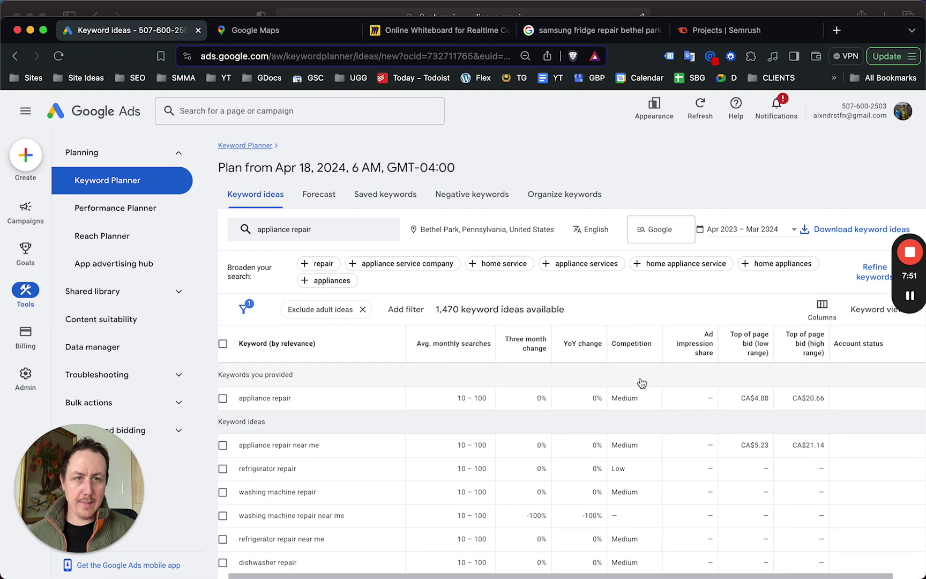